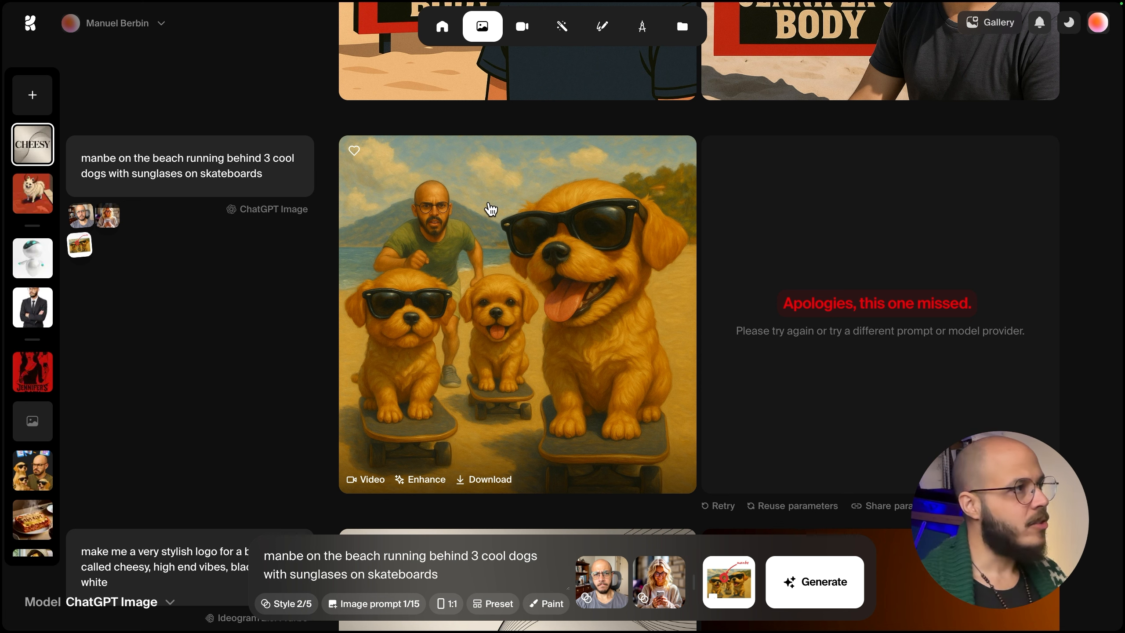
Open the Edit tool from the home page's Generate section.
{"action": "mouse_move", "coordinate": [429, 22]}
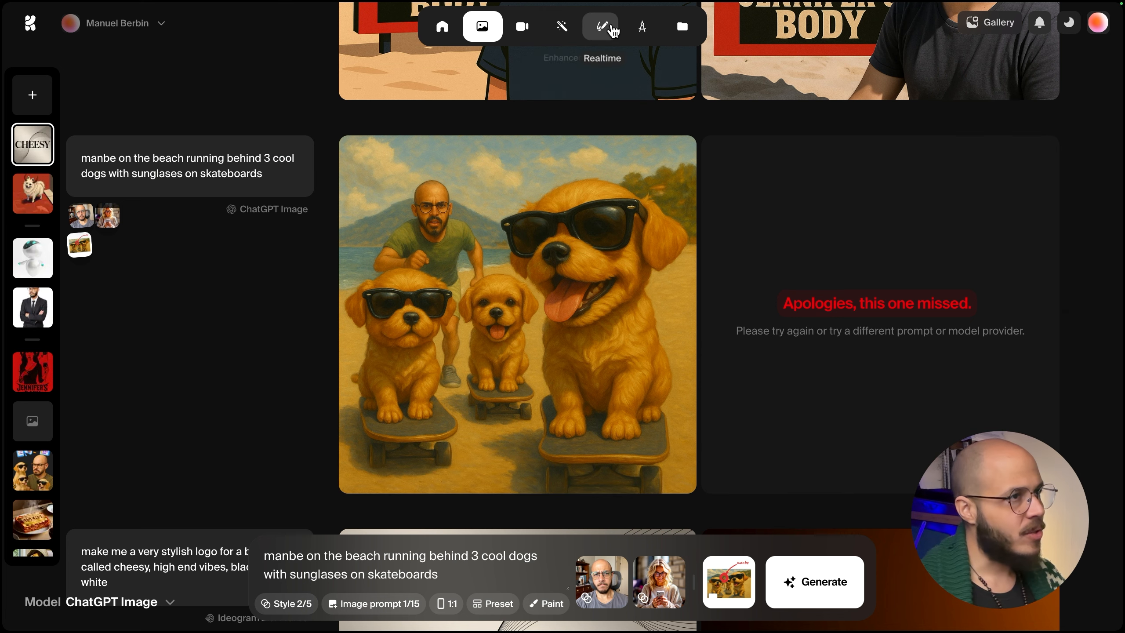
{"action": "left_click", "coordinate": [642, 27]}
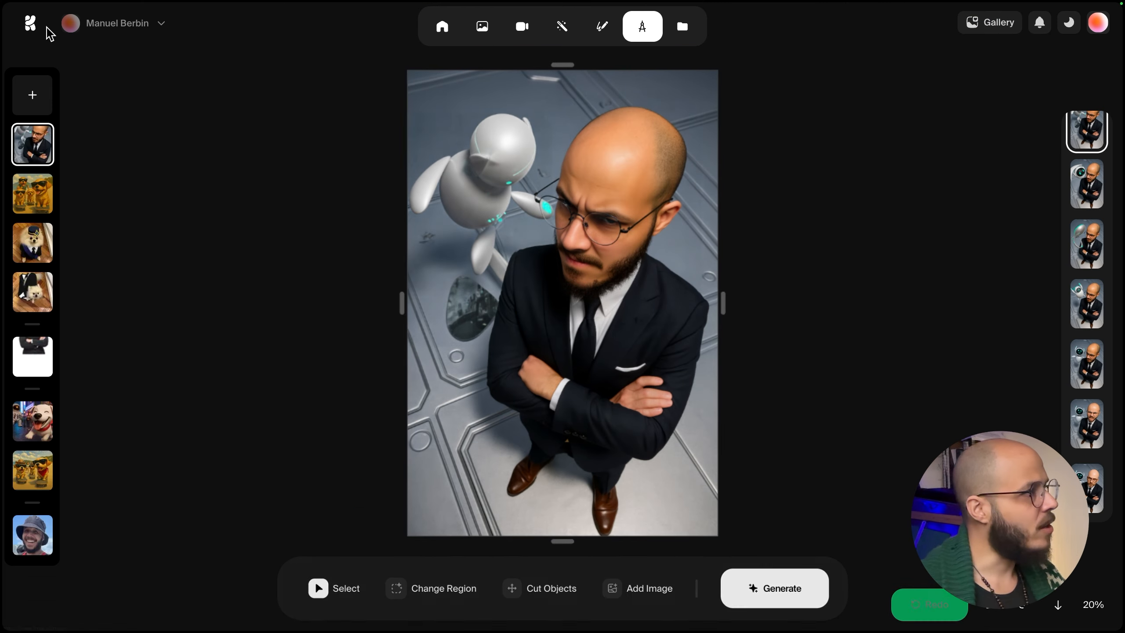
{"action": "left_click", "coordinate": [32, 23]}
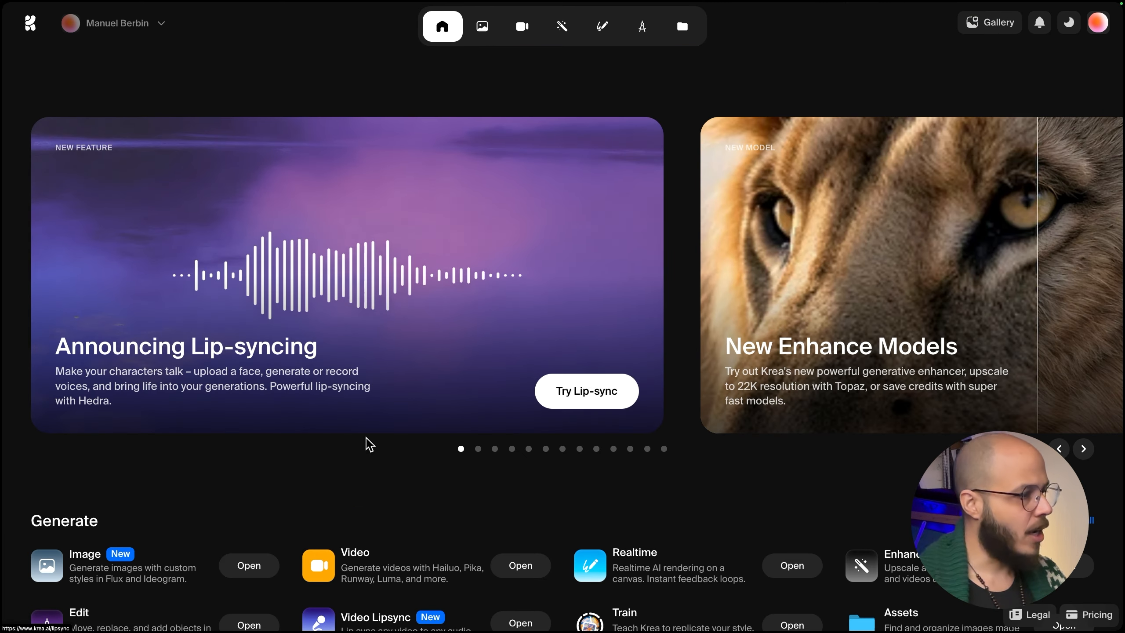
{"action": "scroll", "coordinate": [334, 382], "scroll_direction": "down", "scroll_amount": 5}
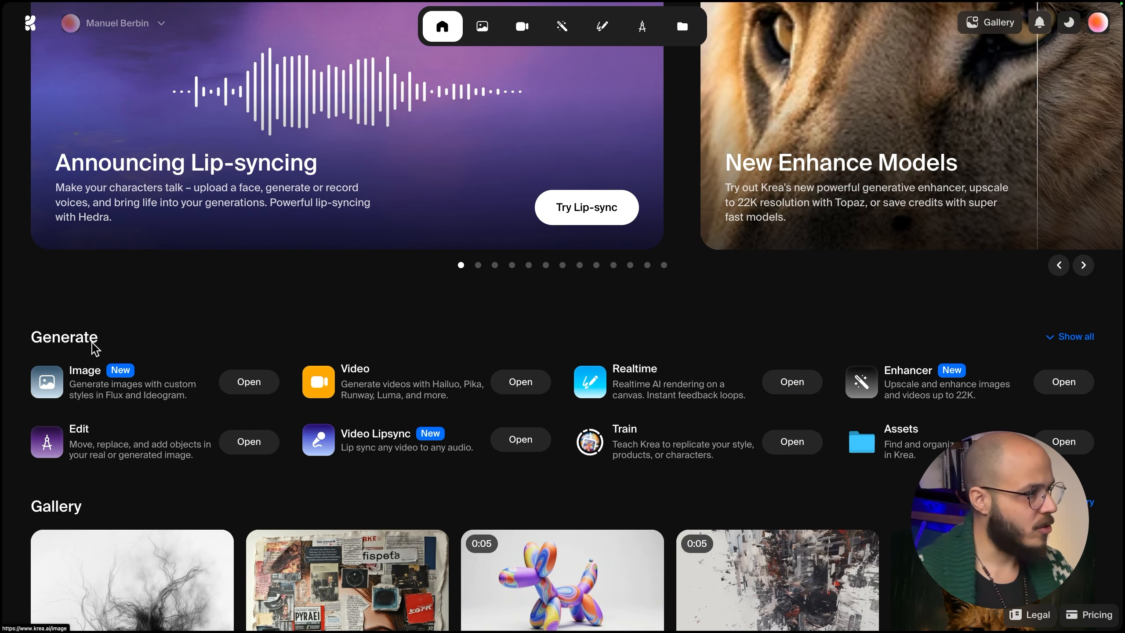
{"action": "left_click", "coordinate": [248, 441]}
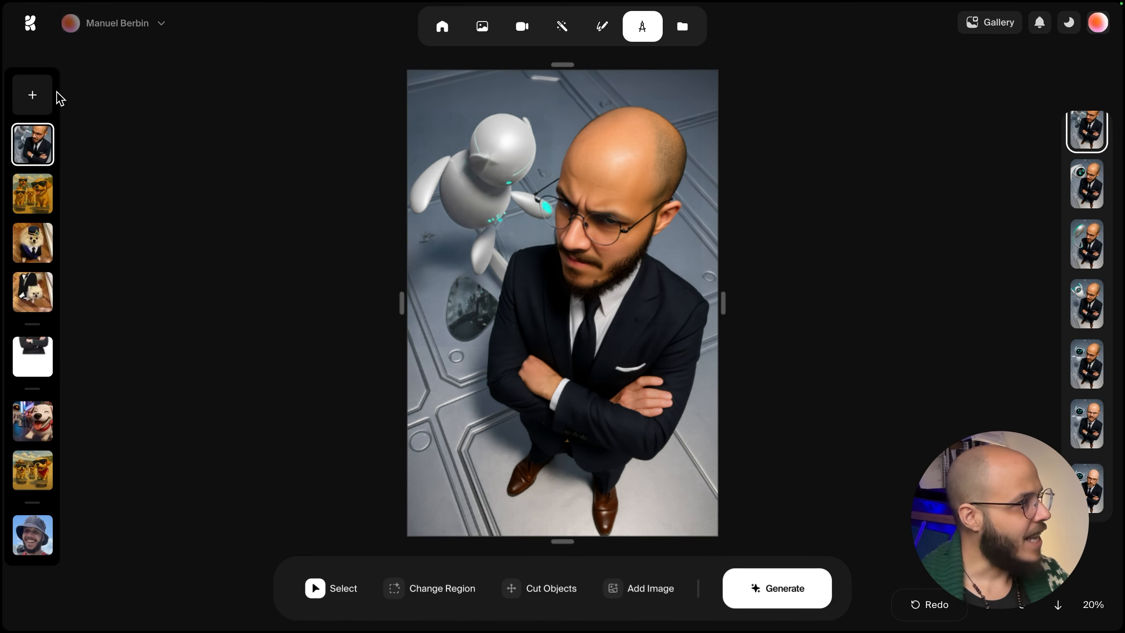
Start a new edit canvas.
{"action": "left_click", "coordinate": [35, 95]}
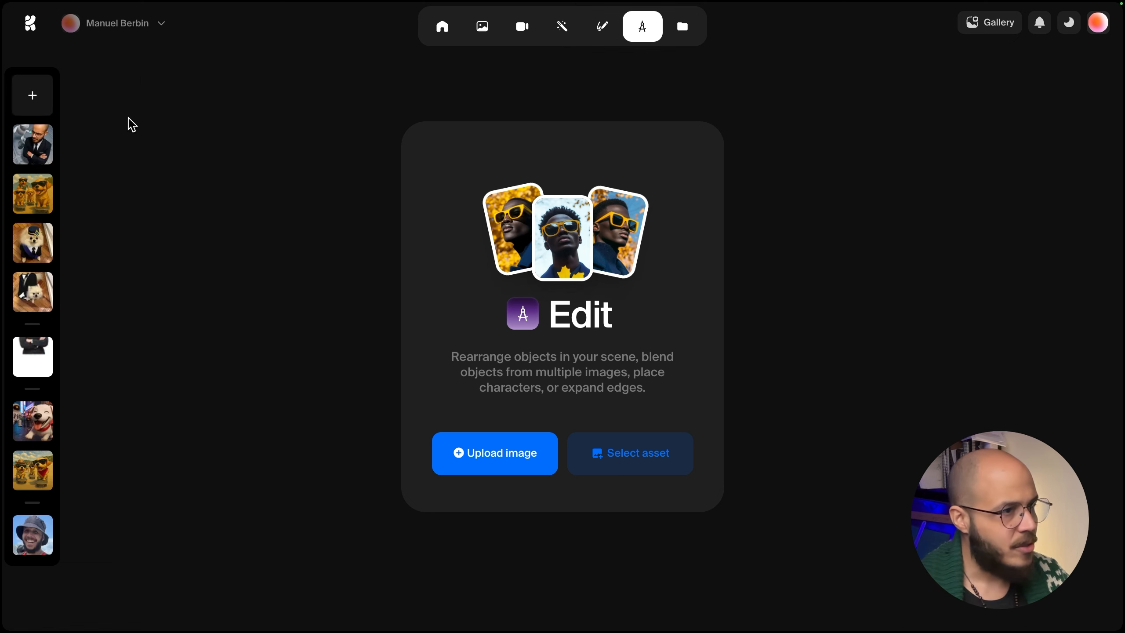
{"action": "left_click", "coordinate": [505, 456]}
{"action": "left_click", "coordinate": [323, 225]}
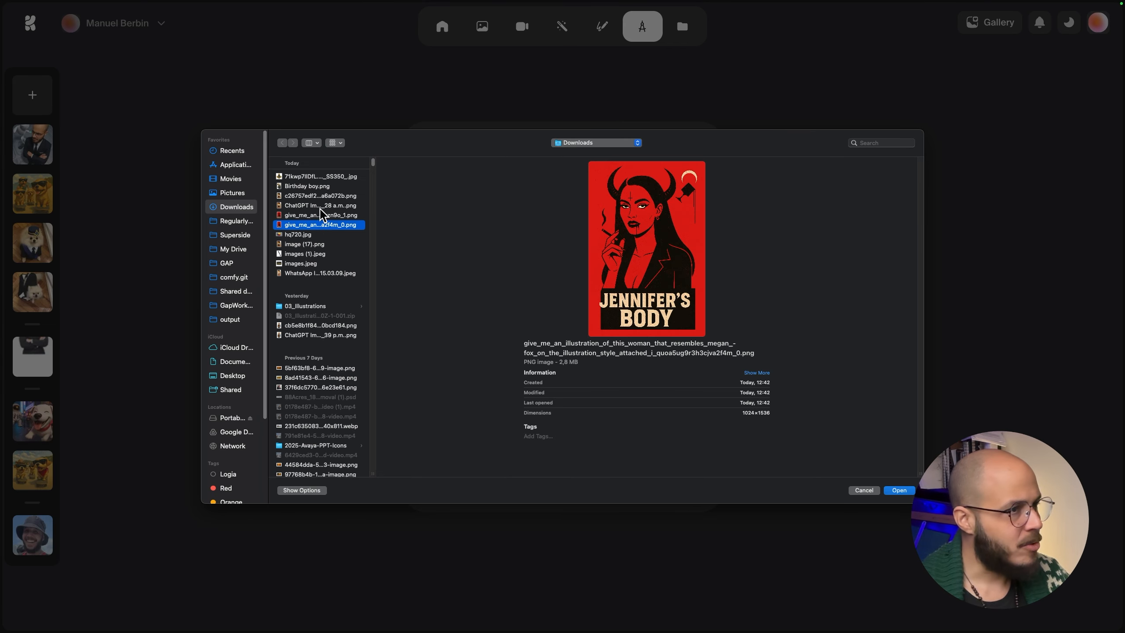
{"action": "left_click", "coordinate": [317, 177]}
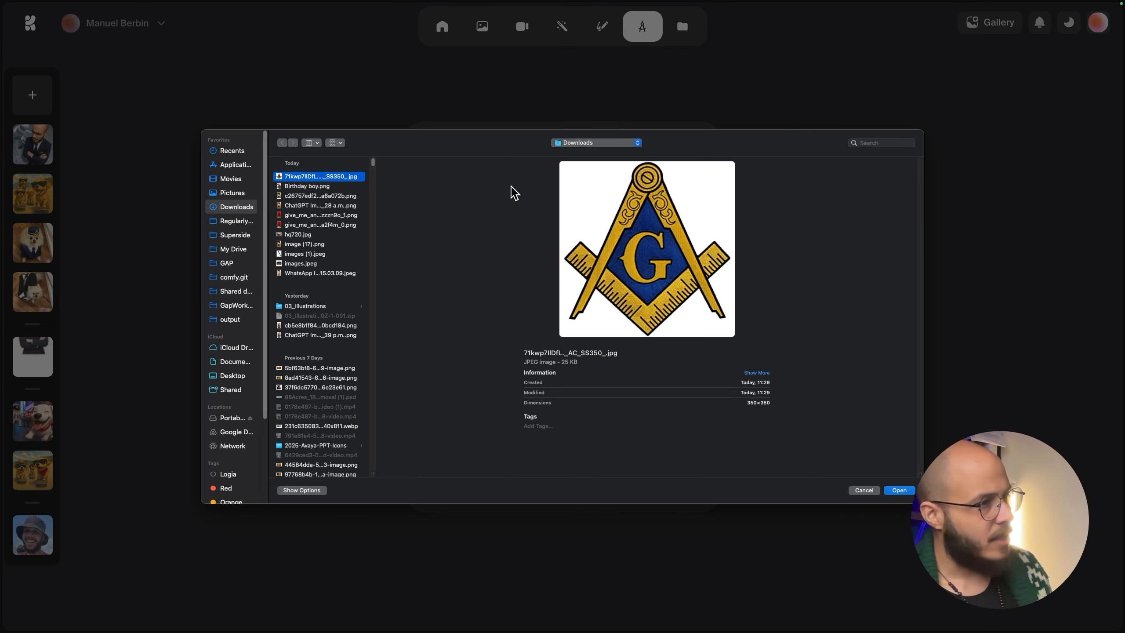
{"action": "key", "text": "Escape"}
Load the beach painting of the man and sunglassed dogs on skateboards from the existing assets.
{"action": "left_click", "coordinate": [673, 455]}
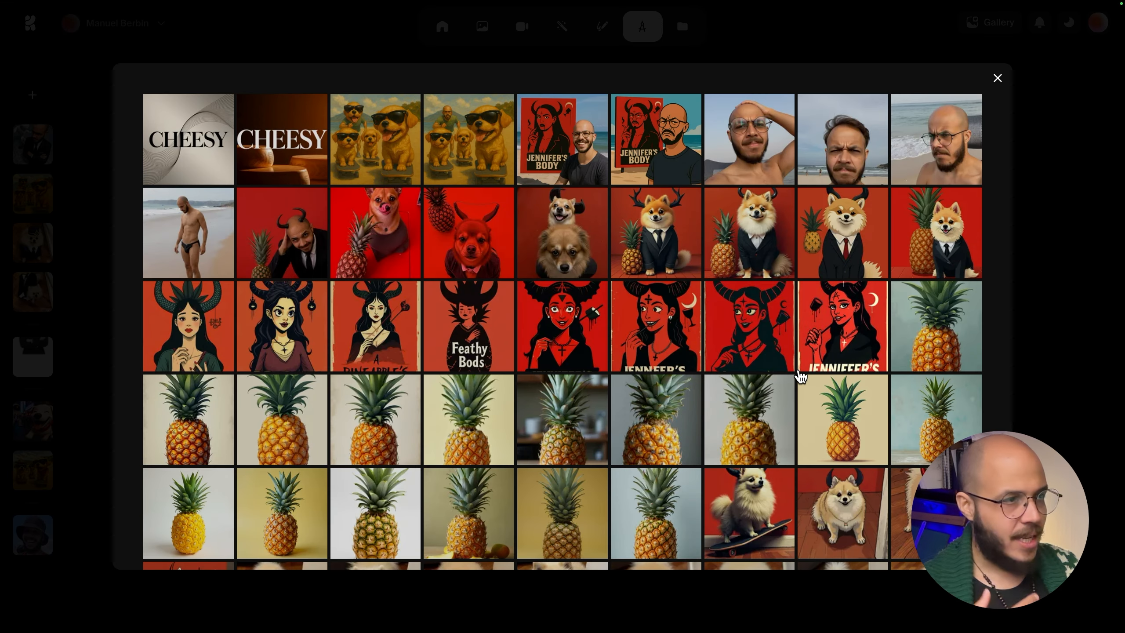
{"action": "scroll", "coordinate": [801, 377], "scroll_direction": "down", "scroll_amount": 7}
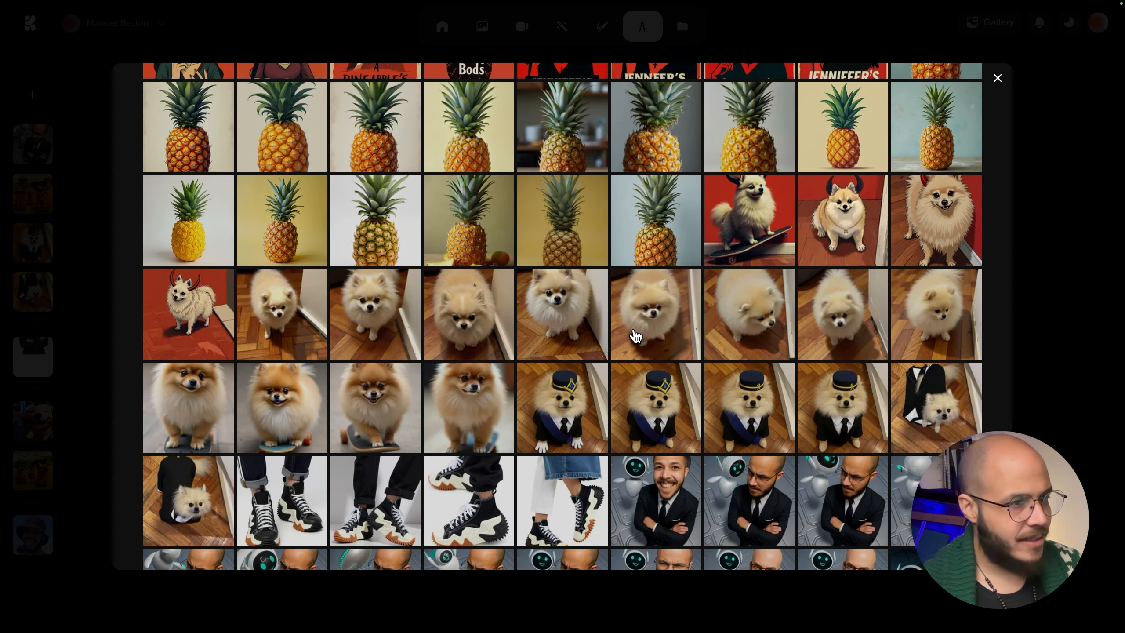
{"action": "scroll", "coordinate": [592, 375], "scroll_direction": "down", "scroll_amount": 5}
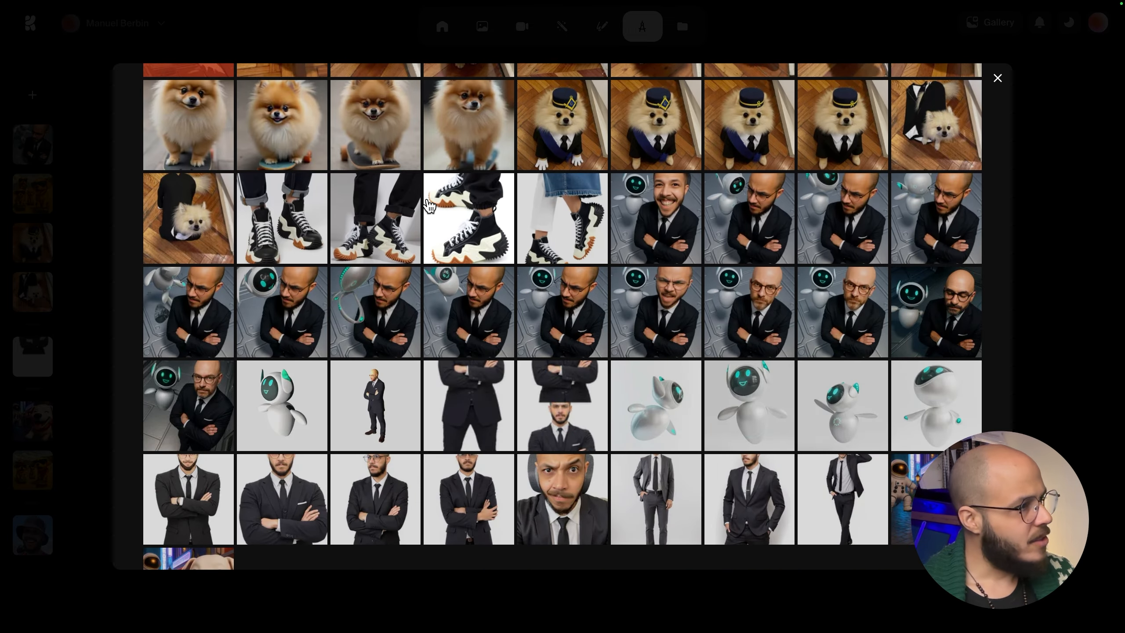
{"action": "scroll", "coordinate": [854, 337], "scroll_direction": "down", "scroll_amount": 3}
{"action": "scroll", "coordinate": [134, 128], "scroll_direction": "up", "scroll_amount": 10}
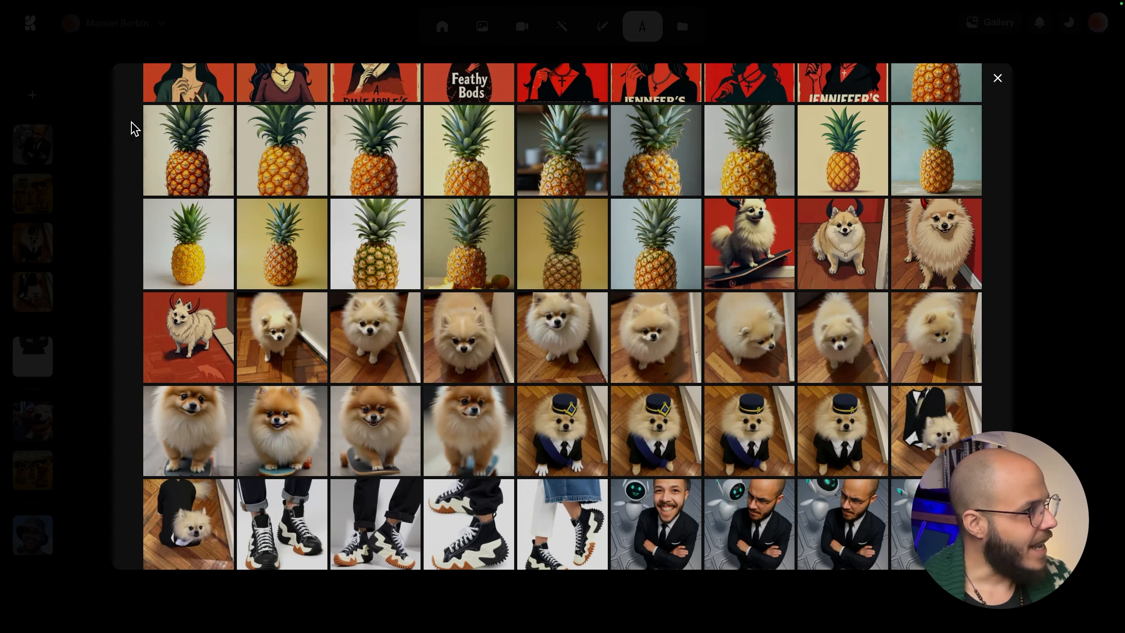
{"action": "left_click", "coordinate": [191, 264]}
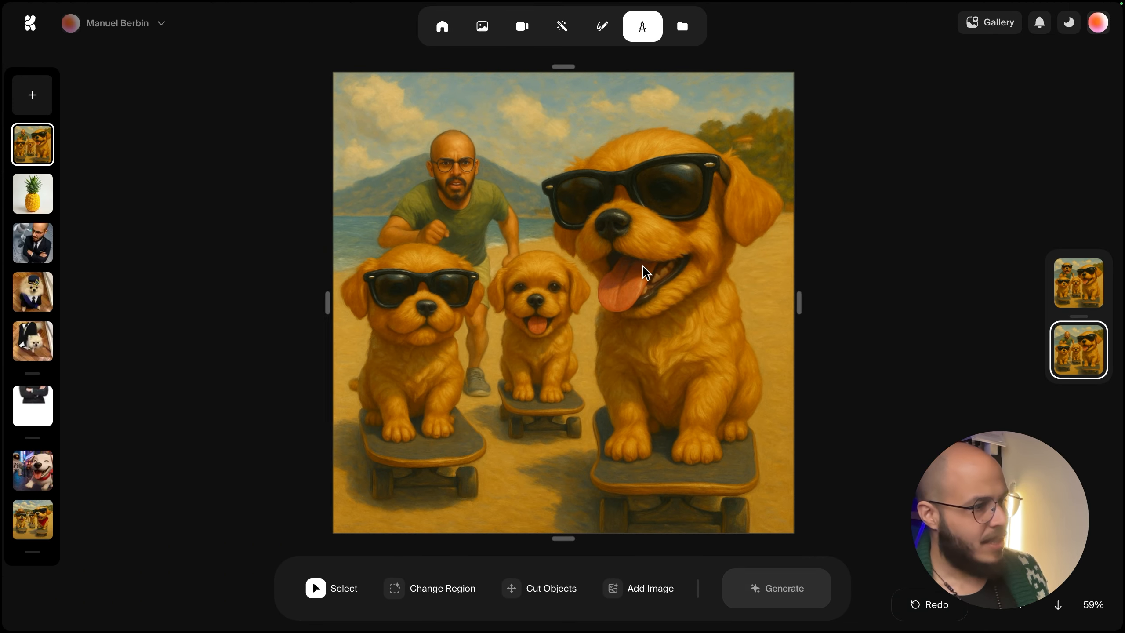
Widen the canvas outward on both sides and generate to expand the beach scene.
{"action": "scroll", "coordinate": [646, 272], "scroll_direction": "down", "scroll_amount": 5}
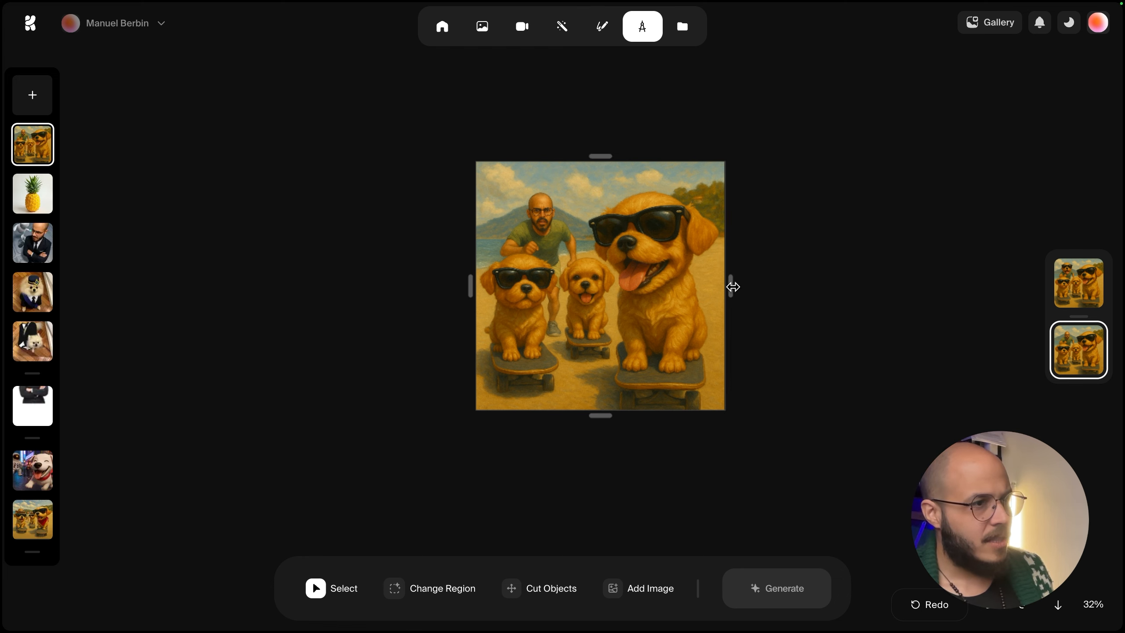
{"action": "left_click_drag", "start_coordinate": [732, 283], "coordinate": [819, 286]}
{"action": "left_click_drag", "start_coordinate": [470, 285], "coordinate": [384, 285]}
{"action": "scroll", "coordinate": [709, 271], "scroll_direction": "up", "scroll_amount": 1}
{"action": "scroll", "coordinate": [709, 271], "scroll_direction": "up", "scroll_amount": 1}
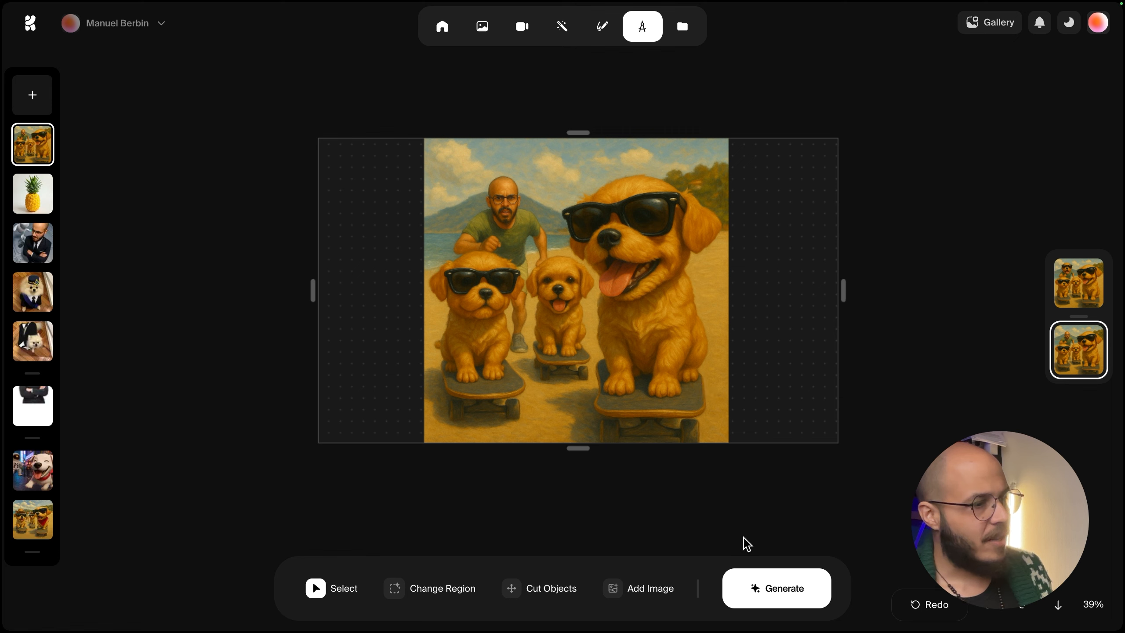
{"action": "left_click", "coordinate": [761, 590]}
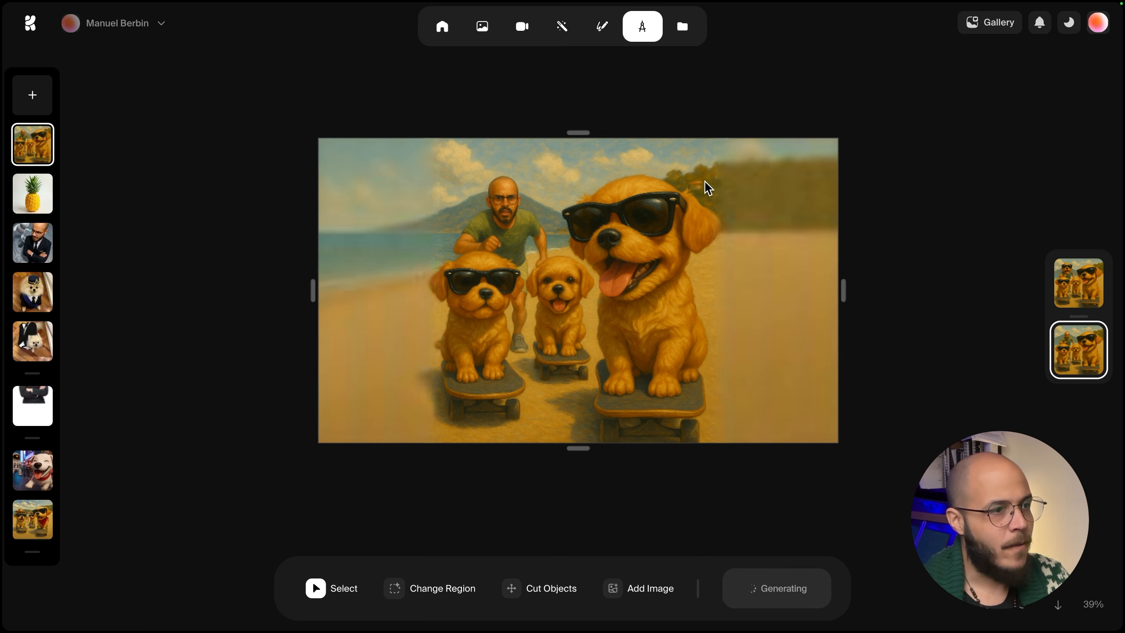
Switch back to the original square version of the image.
{"action": "scroll", "coordinate": [561, 173], "scroll_direction": "up", "scroll_amount": 5}
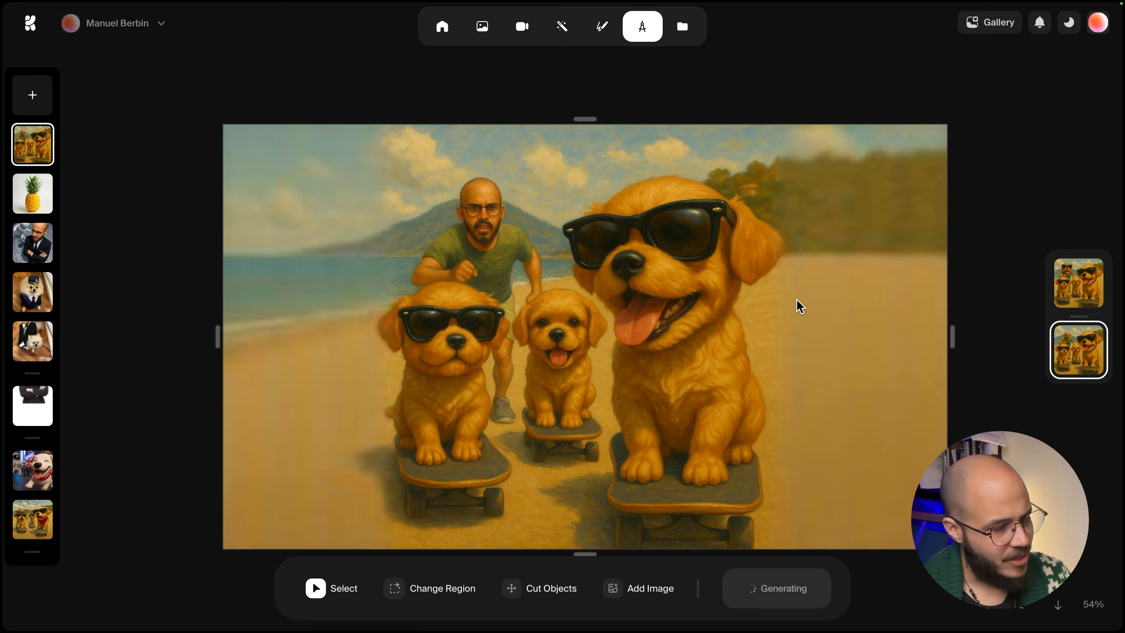
{"action": "scroll", "coordinate": [715, 294], "scroll_direction": "down", "scroll_amount": 1}
{"action": "scroll", "coordinate": [715, 294], "scroll_direction": "down", "scroll_amount": 2}
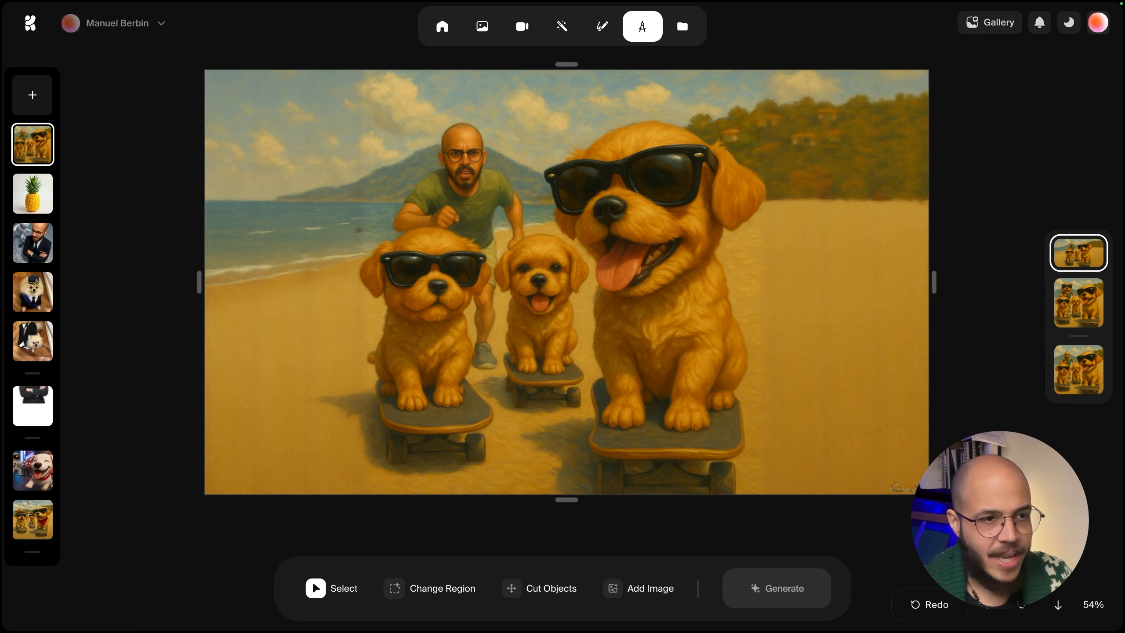
{"action": "left_click", "coordinate": [1080, 370]}
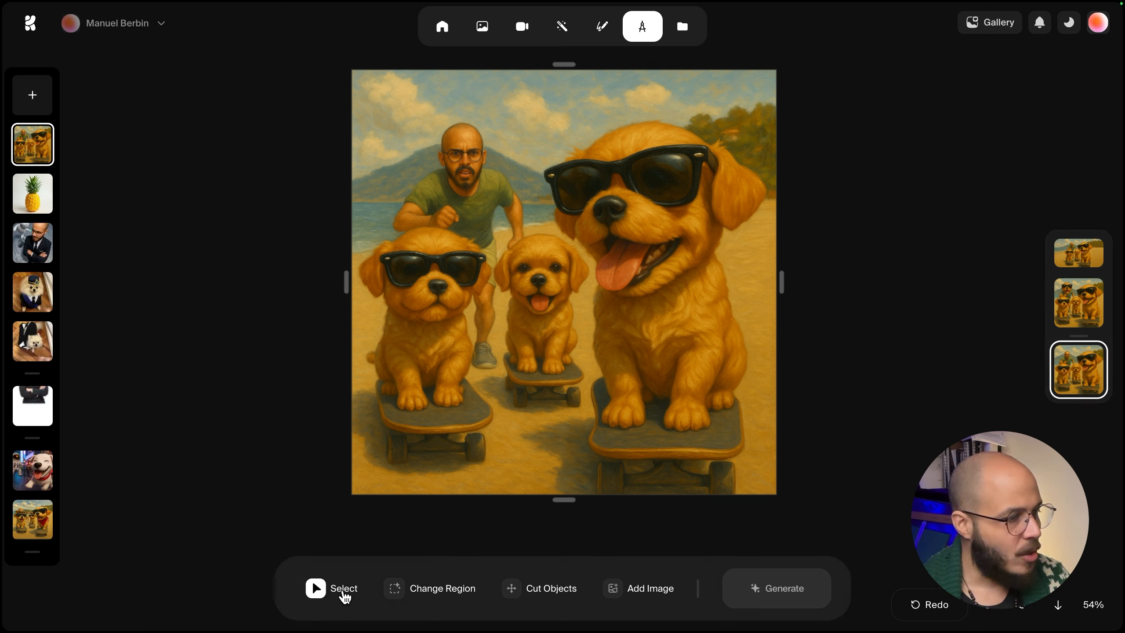
{"action": "left_click", "coordinate": [395, 588]}
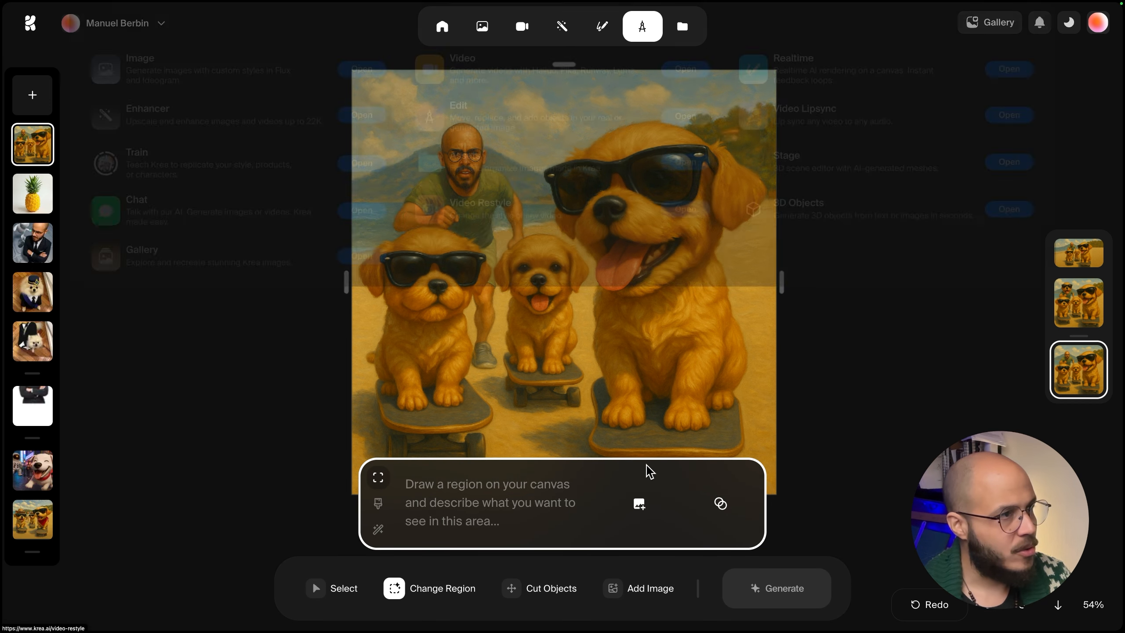
{"action": "left_click_drag", "start_coordinate": [430, 103], "coordinate": [499, 199]}
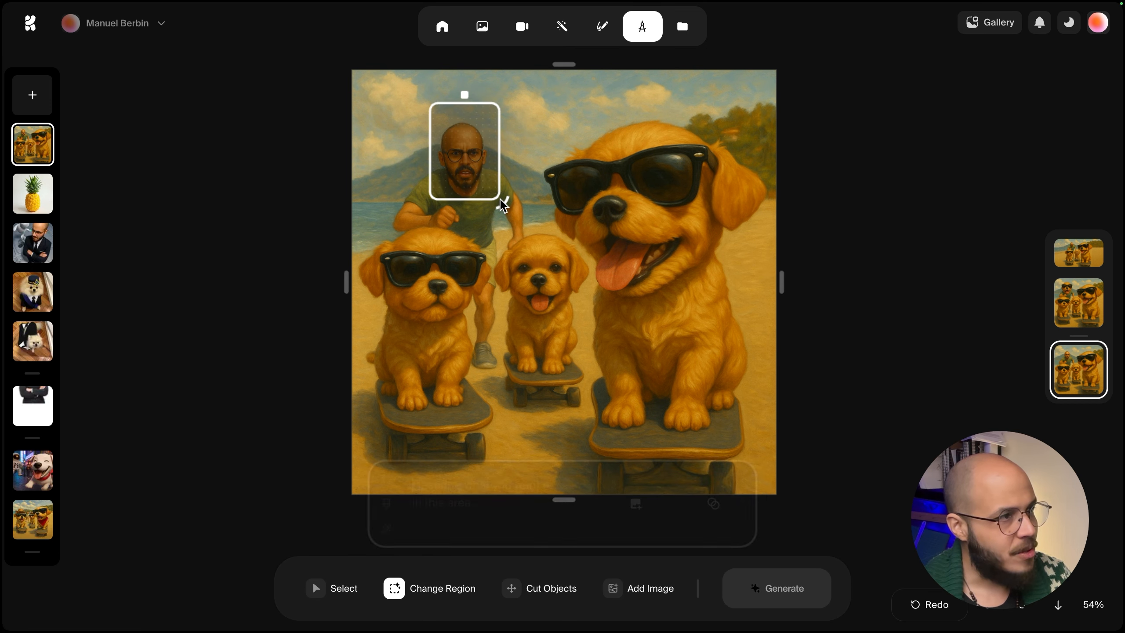
{"action": "key", "text": "Delete"}
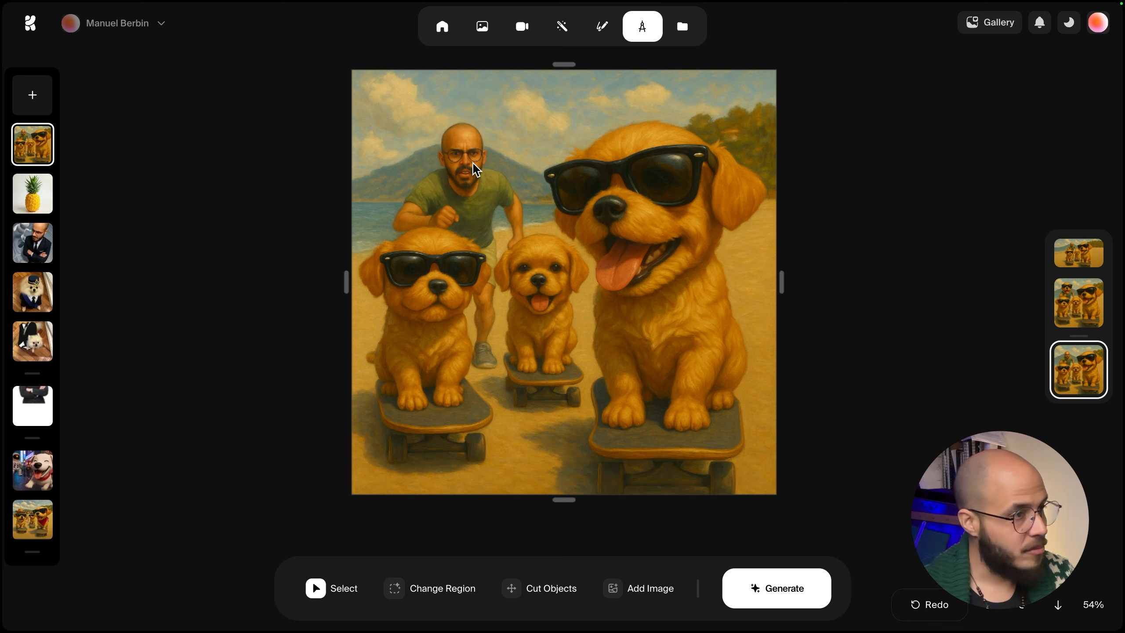
{"action": "left_click", "coordinate": [442, 597]}
{"action": "left_click", "coordinate": [378, 503]}
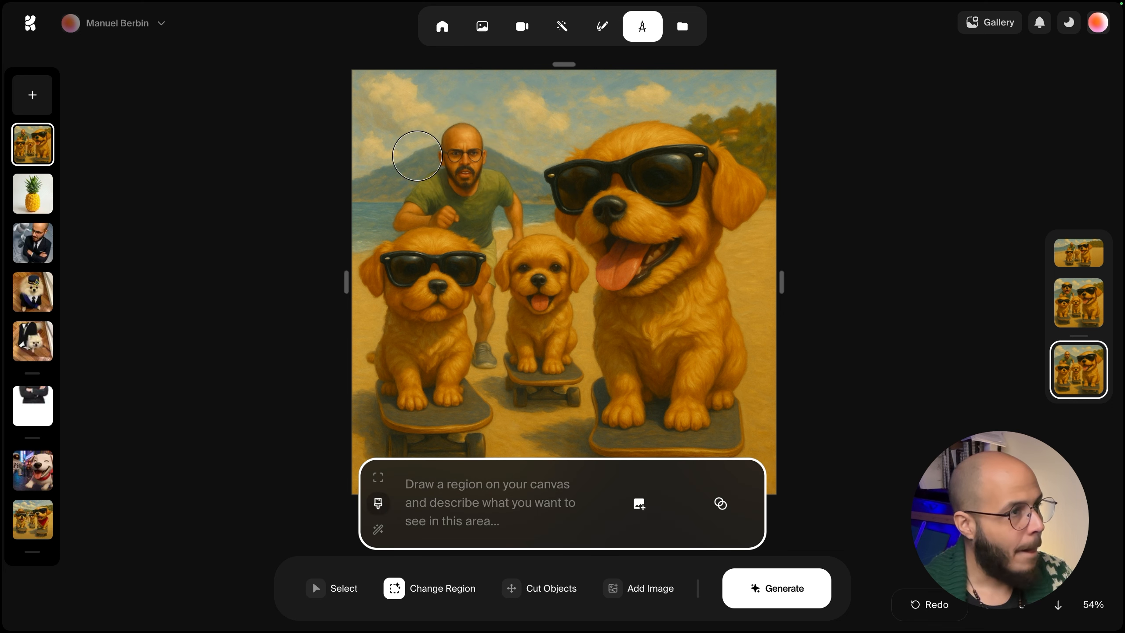
{"action": "mouse_move", "coordinate": [417, 156]}
{"action": "left_mouse_down"}
{"action": "mouse_move", "coordinate": [461, 133]}
{"action": "mouse_move", "coordinate": [482, 182]}
{"action": "mouse_move", "coordinate": [447, 167]}
{"action": "left_mouse_up"}
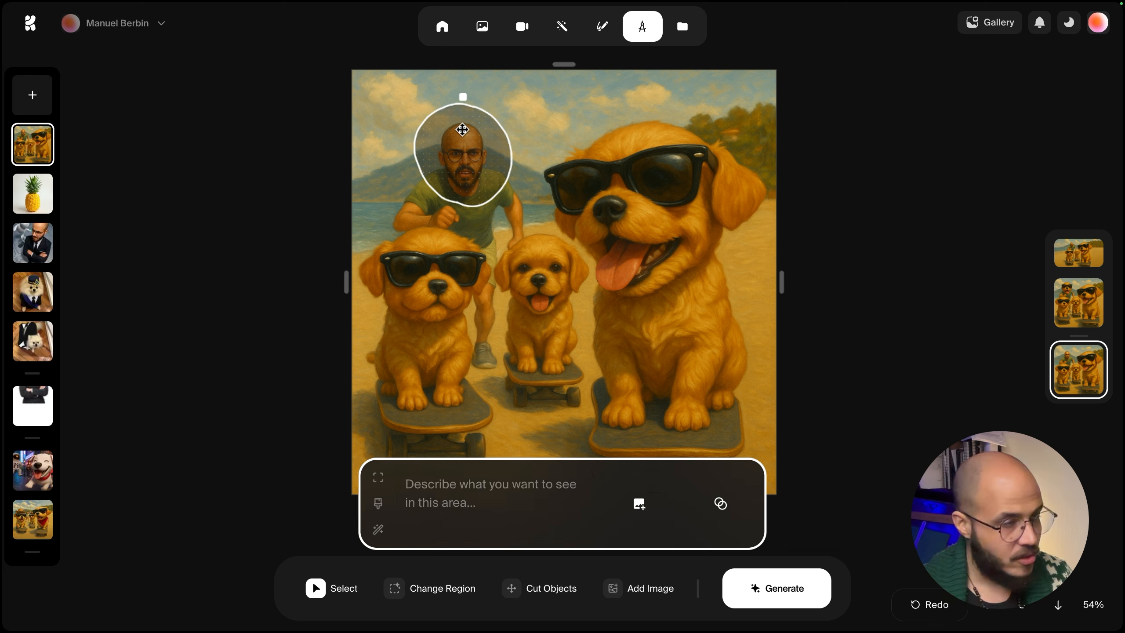
{"action": "key", "text": "Delete"}
{"action": "left_click", "coordinate": [395, 588]}
{"action": "left_click", "coordinate": [380, 529]}
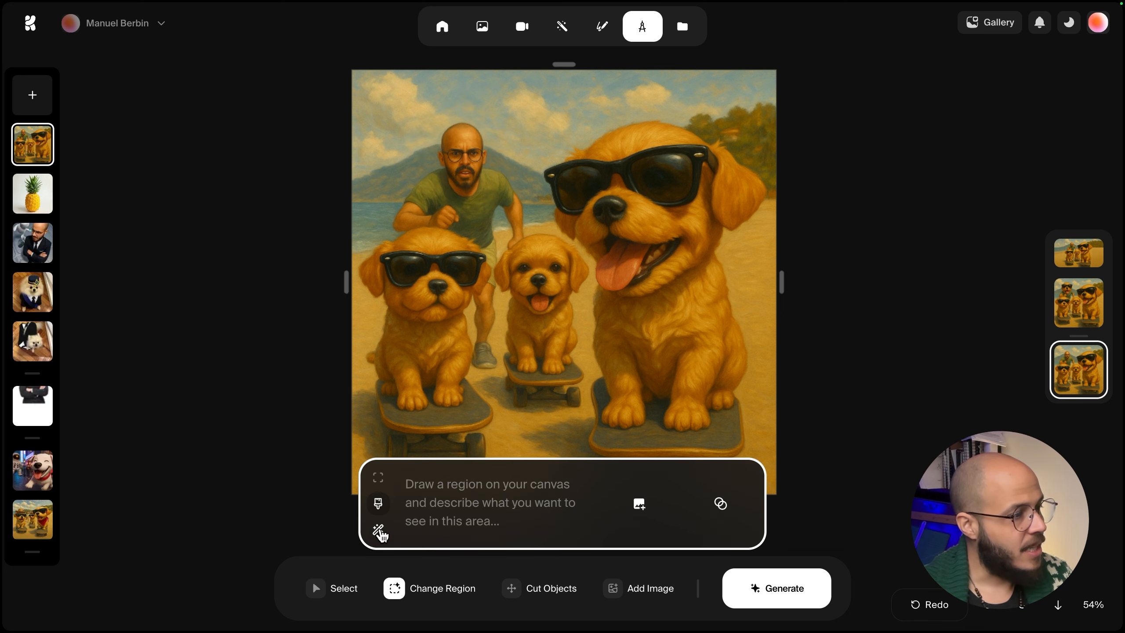
{"action": "left_click", "coordinate": [466, 148]}
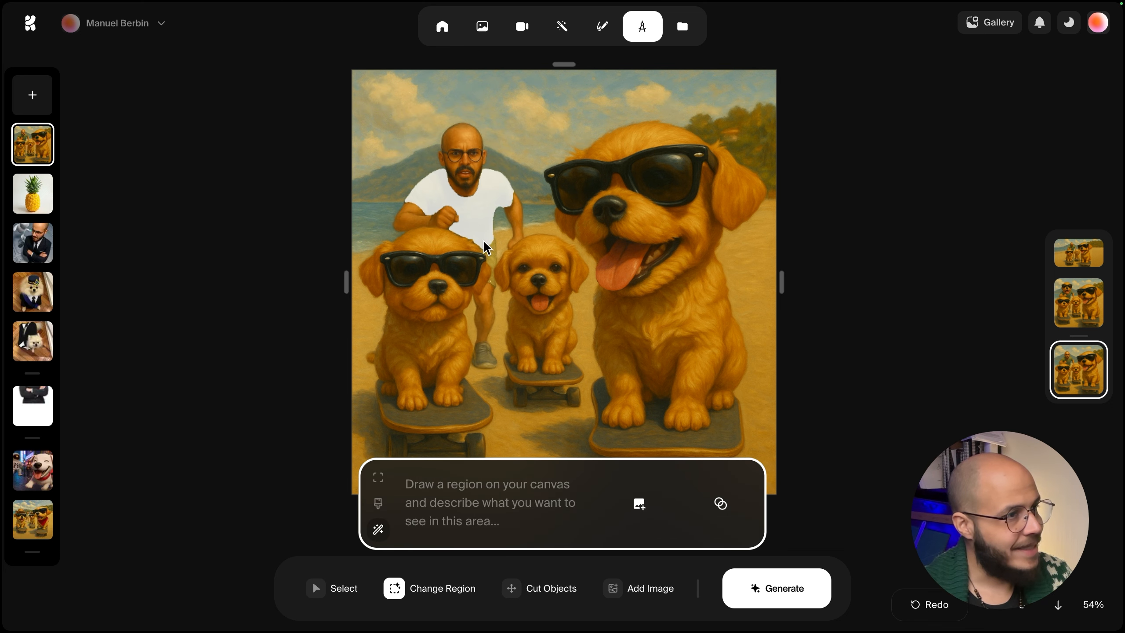
{"action": "left_click", "coordinate": [559, 308]}
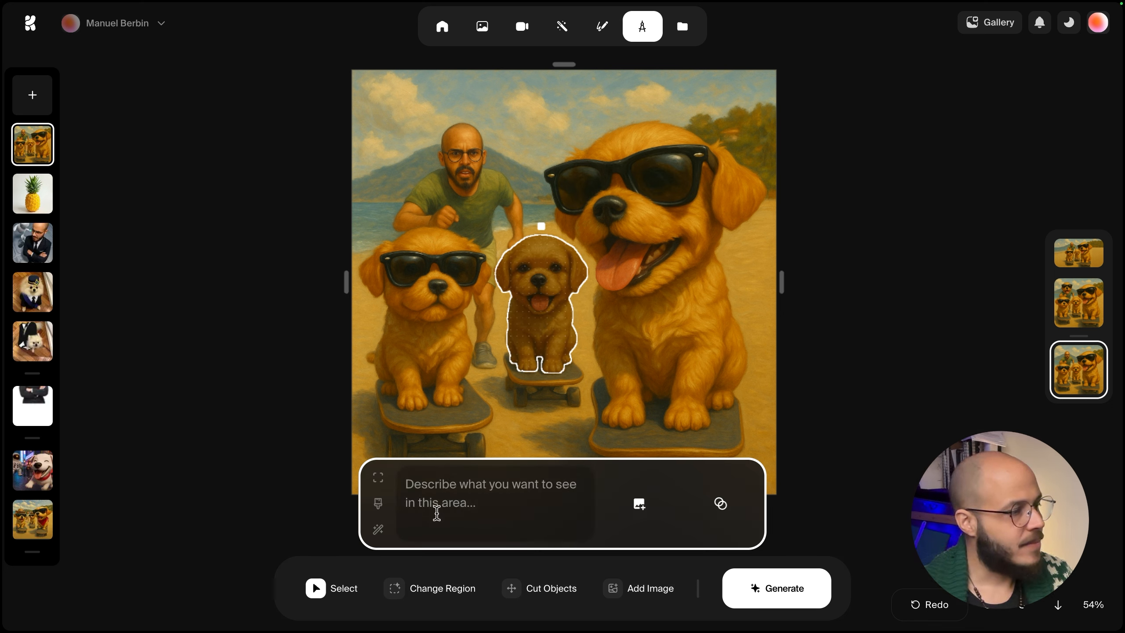
{"action": "key", "text": "Escape"}
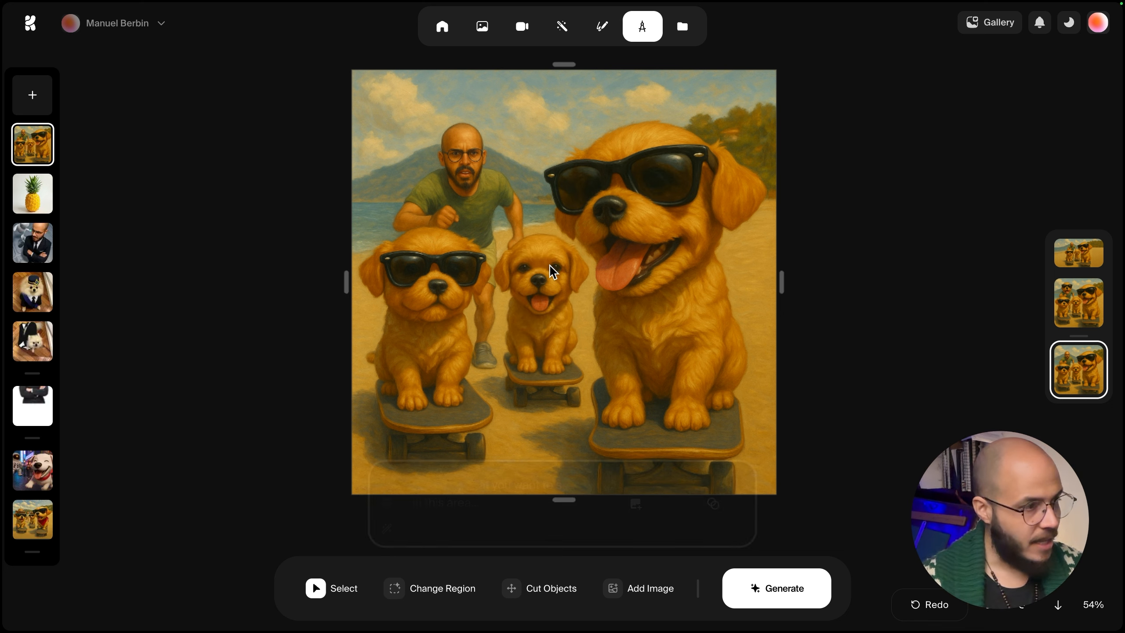
Draw a rectangular change region around the man's head.
{"action": "left_click", "coordinate": [394, 588]}
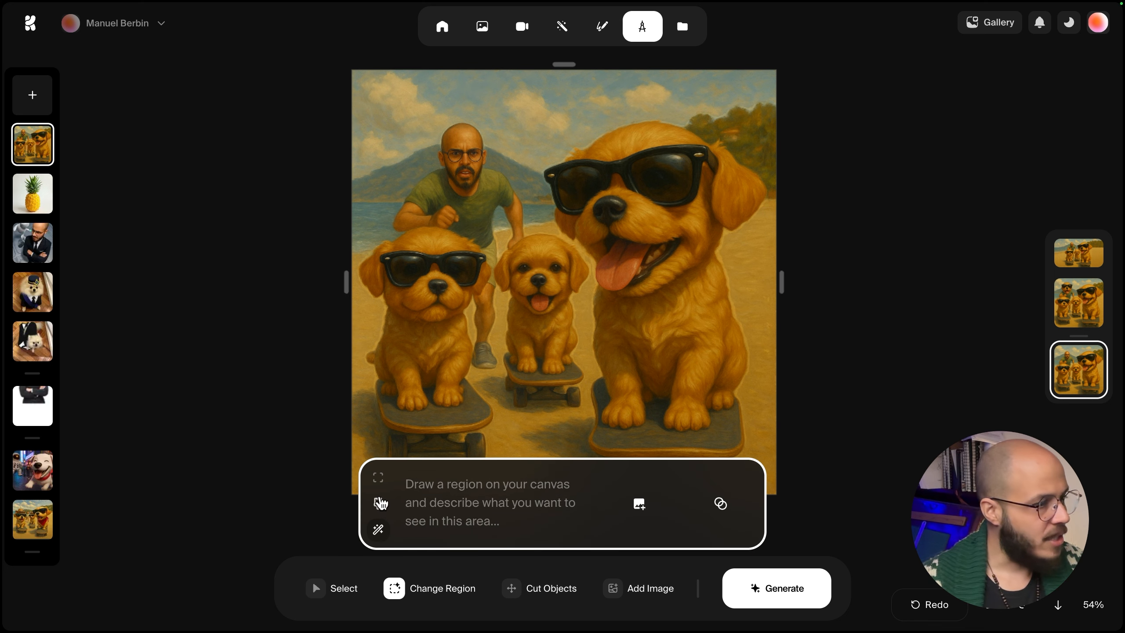
{"action": "left_click", "coordinate": [378, 477]}
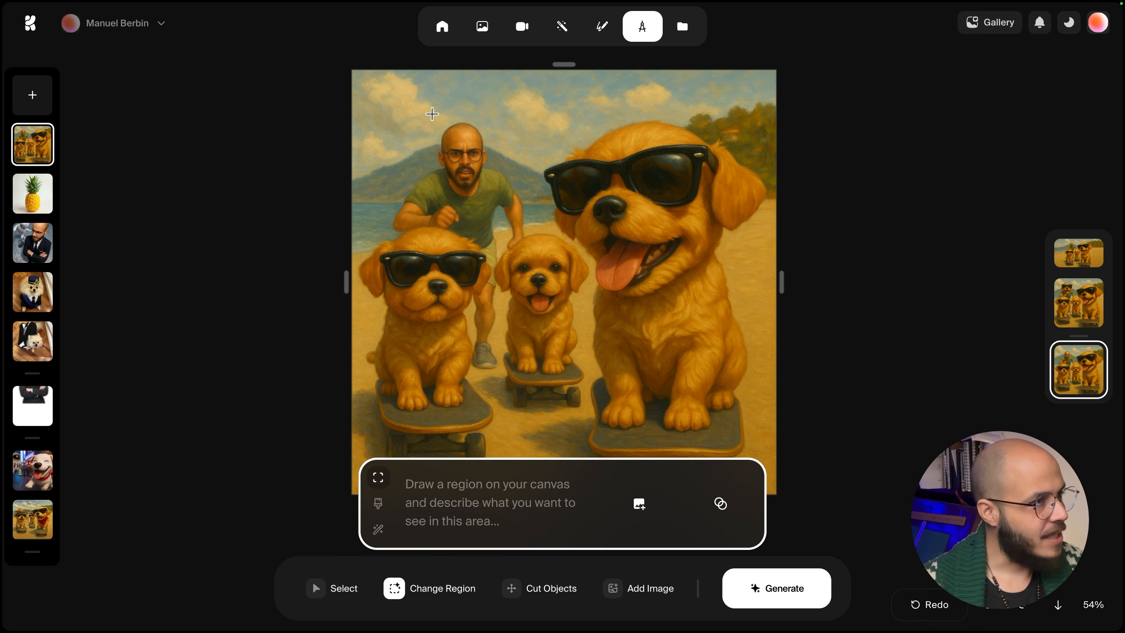
{"action": "left_click_drag", "start_coordinate": [432, 115], "coordinate": [492, 199]}
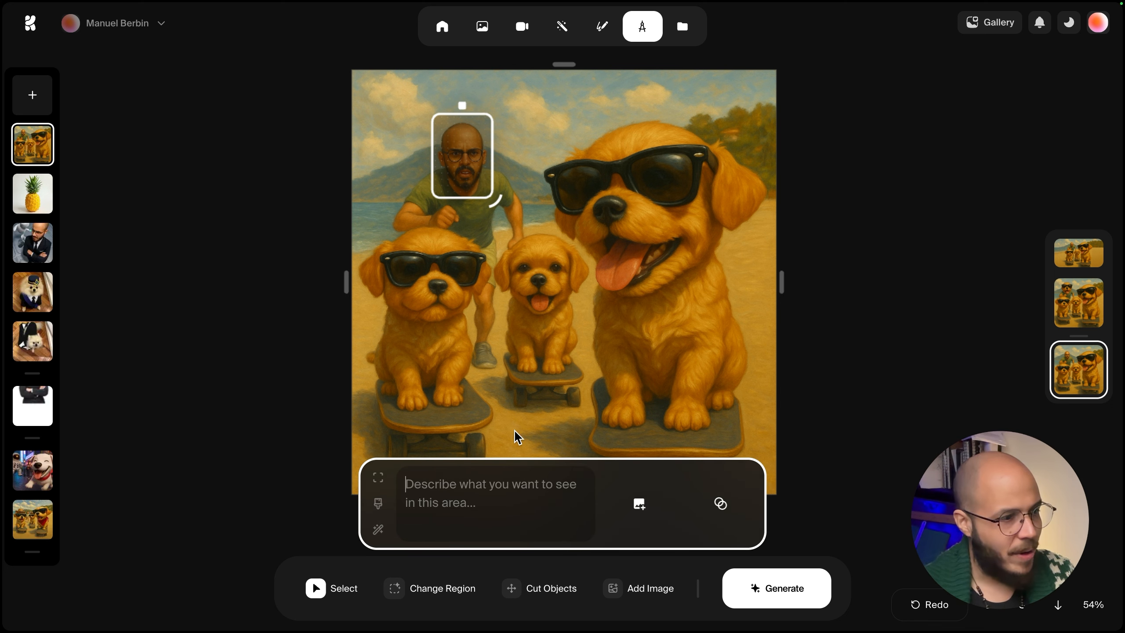
{"action": "left_click", "coordinate": [656, 503]}
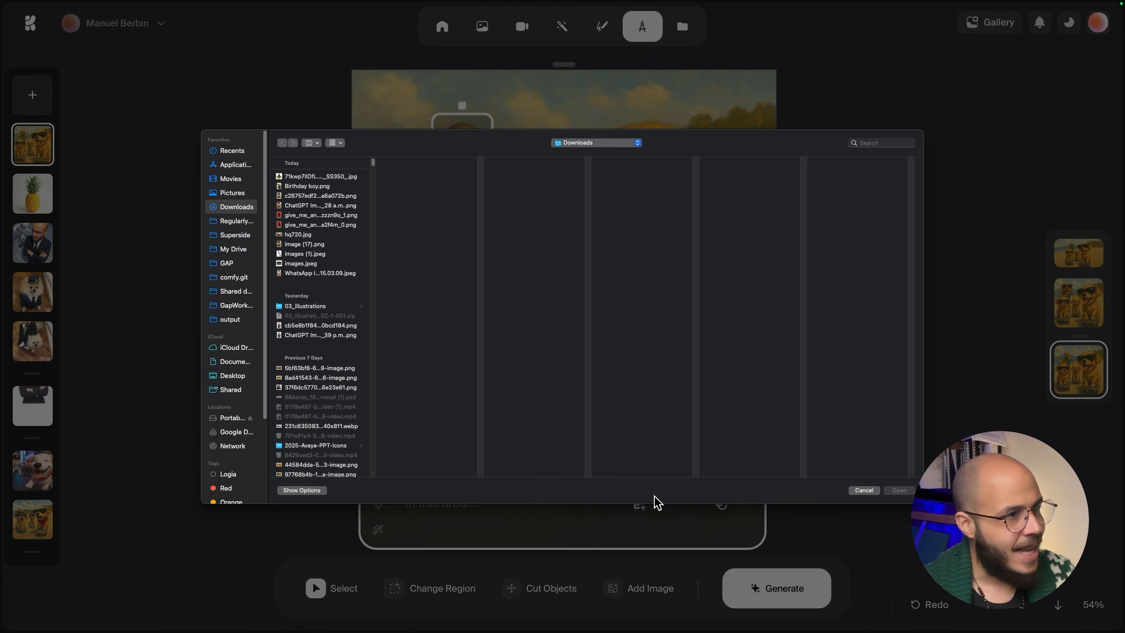
{"action": "left_click", "coordinate": [301, 367]}
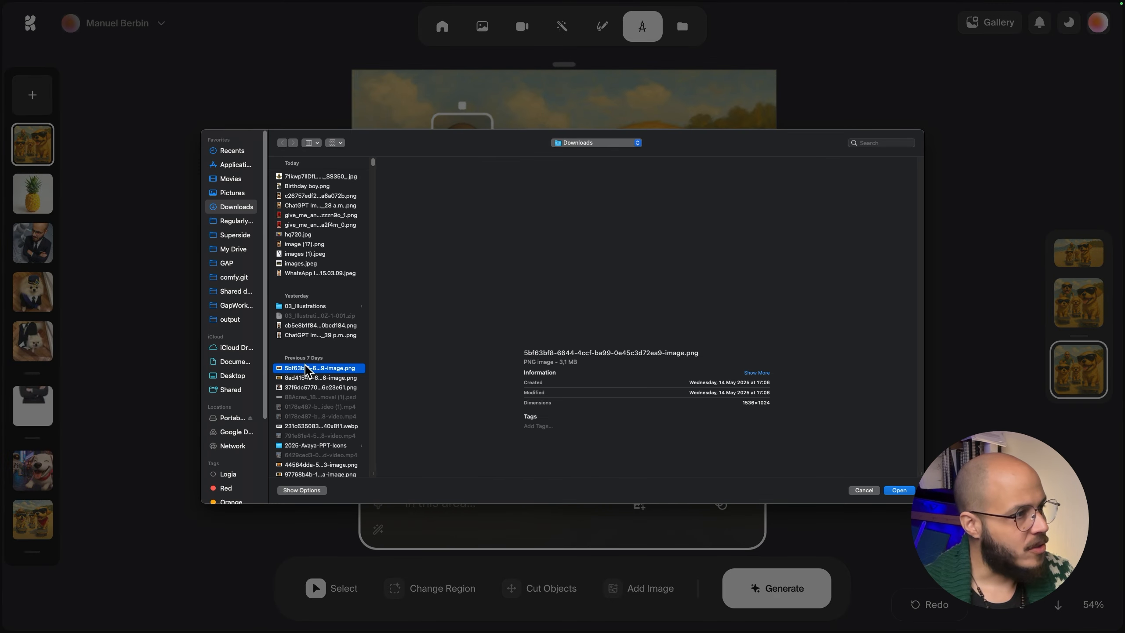
{"action": "left_click", "coordinate": [315, 387]}
{"action": "scroll", "coordinate": [312, 410], "scroll_direction": "down", "scroll_amount": 5}
{"action": "left_click", "coordinate": [318, 339]}
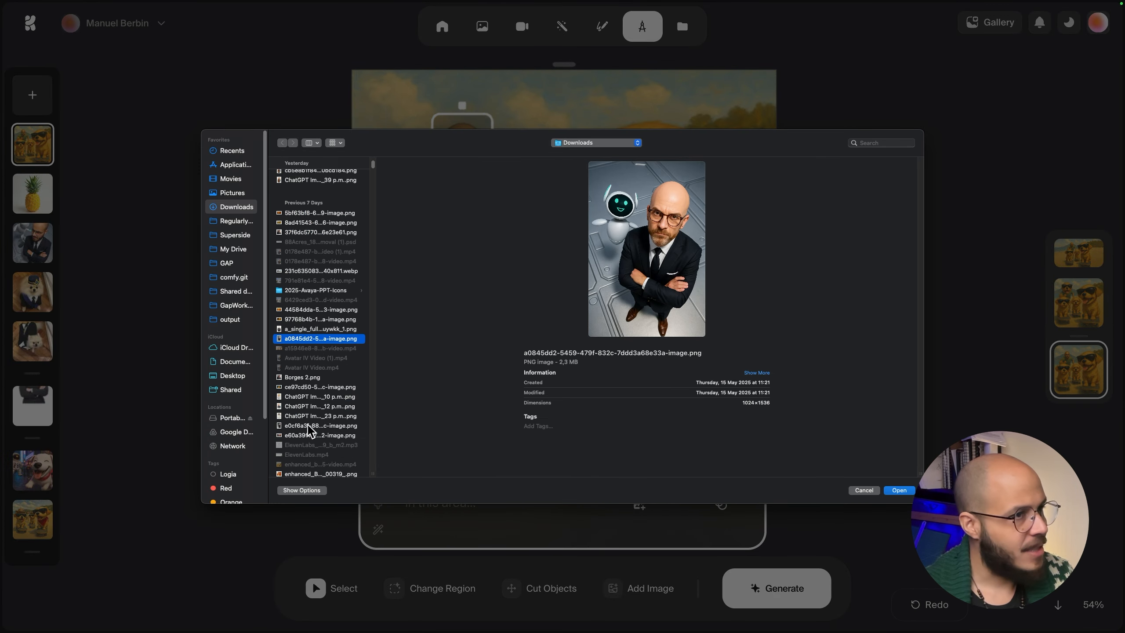
{"action": "left_click", "coordinate": [315, 473]}
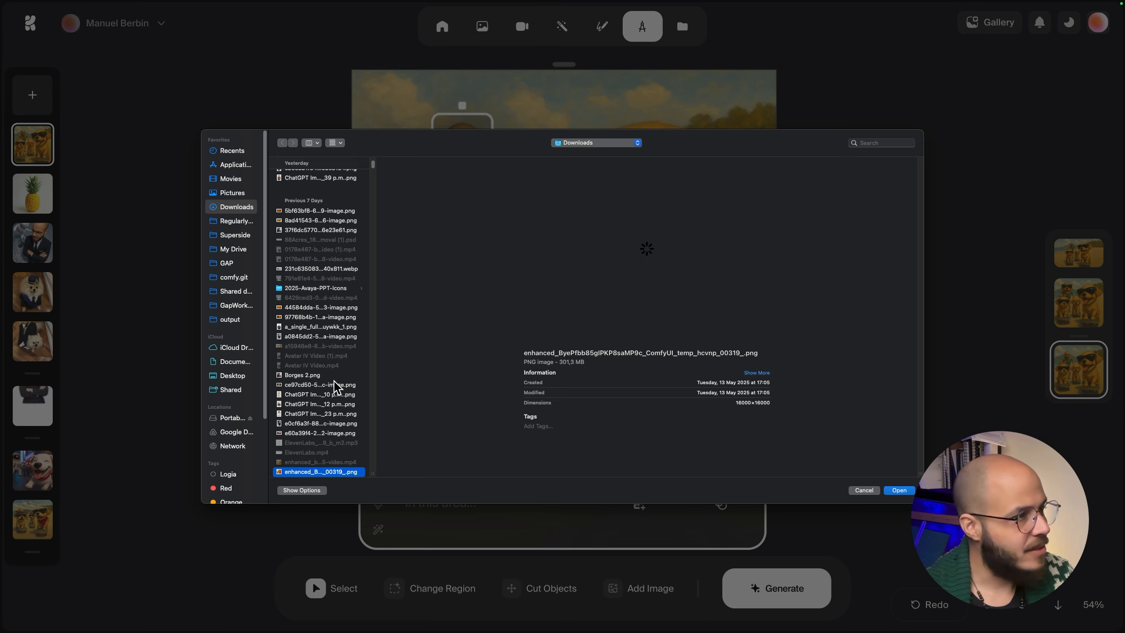
{"action": "left_click", "coordinate": [335, 383]}
{"action": "left_click", "coordinate": [858, 492]}
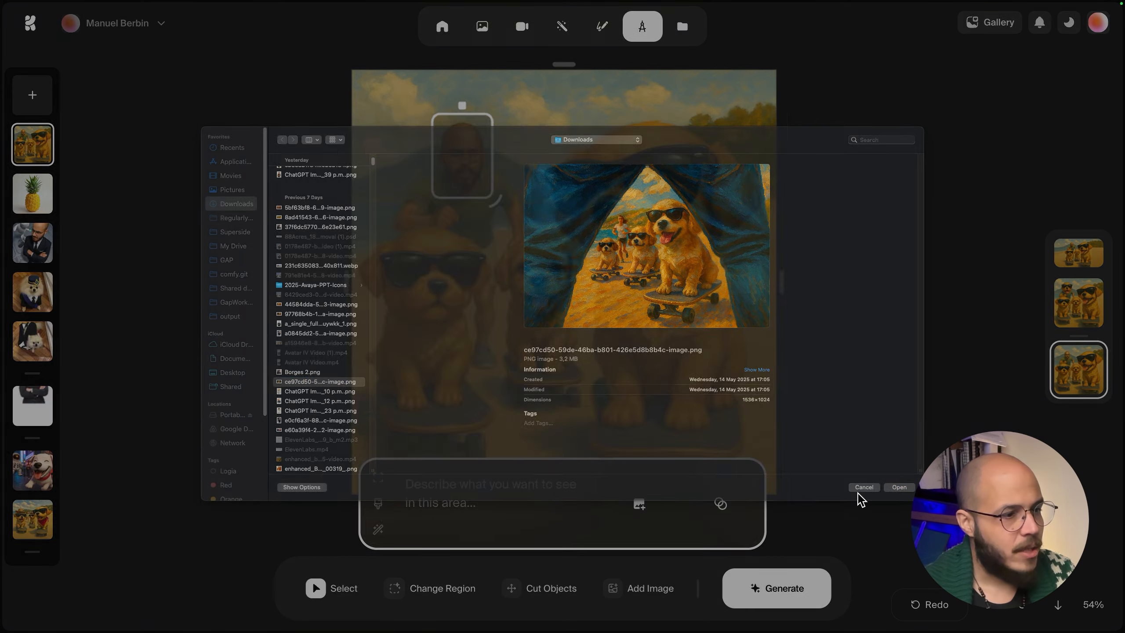
Add the private Manbe Face style as a reference for the change region.
{"action": "left_click", "coordinate": [731, 503]}
{"action": "scroll", "coordinate": [509, 242], "scroll_direction": "down", "scroll_amount": 5}
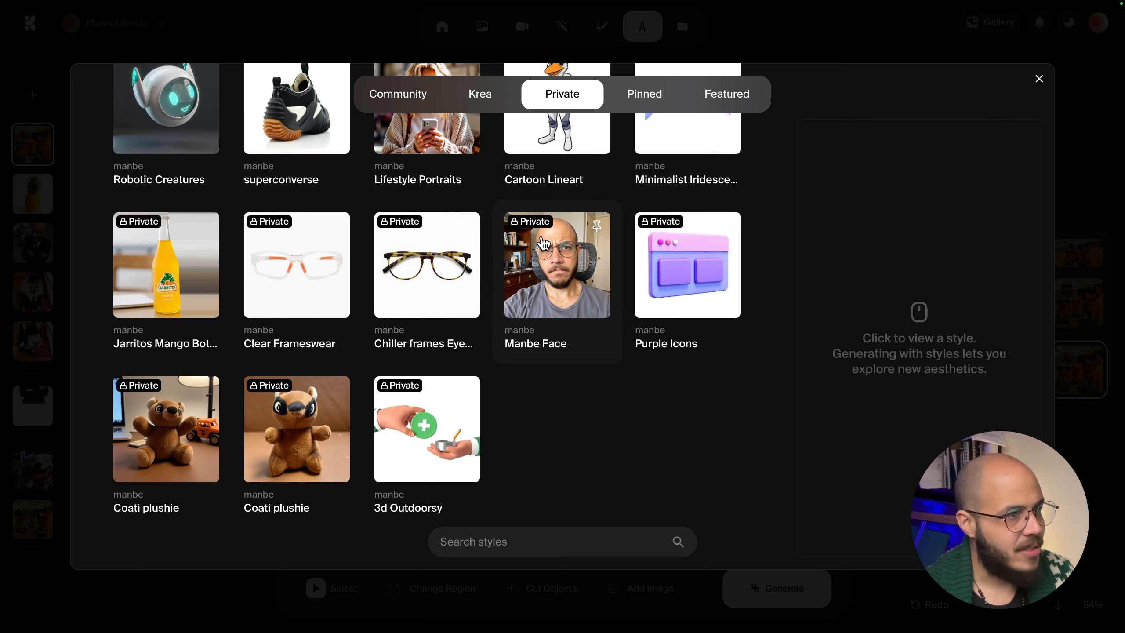
{"action": "left_click", "coordinate": [550, 251]}
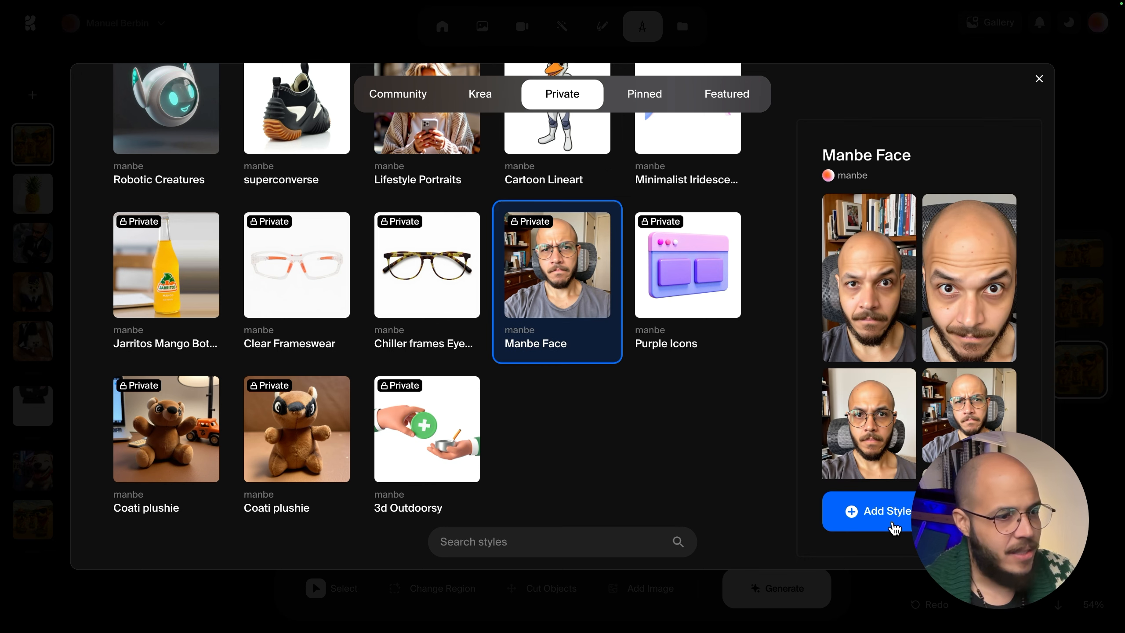
{"action": "left_click", "coordinate": [893, 528]}
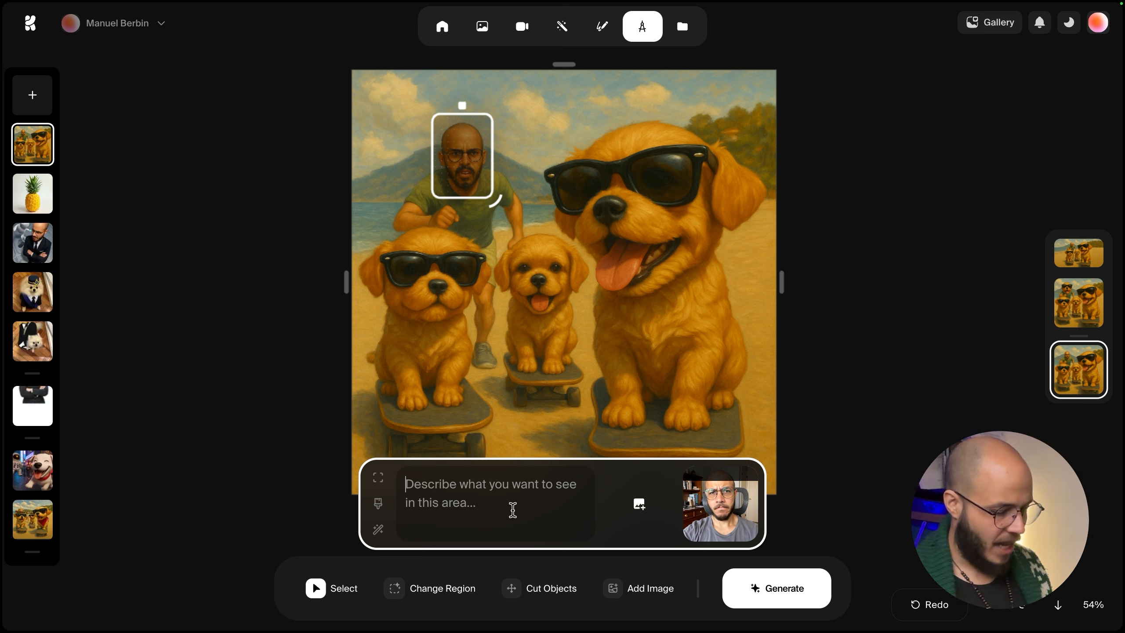
Describe the head region as 'bald guy with glasses and a beard' and generate the replacement.
{"action": "type", "text": "bald guy with glasses an"}
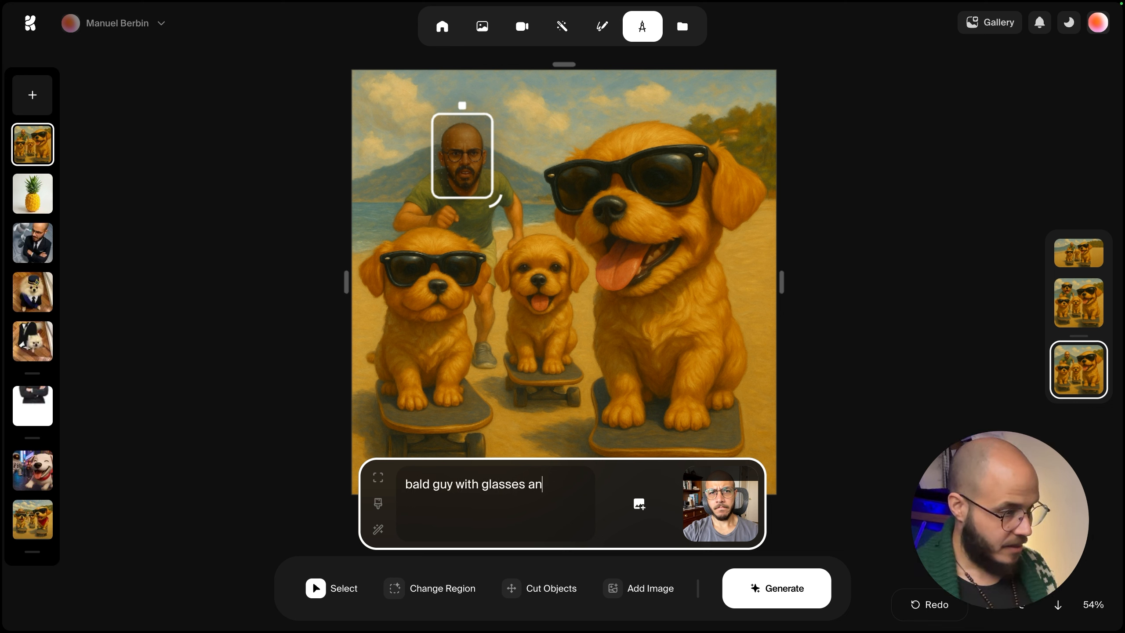
{"action": "type", "text": "d a beard"}
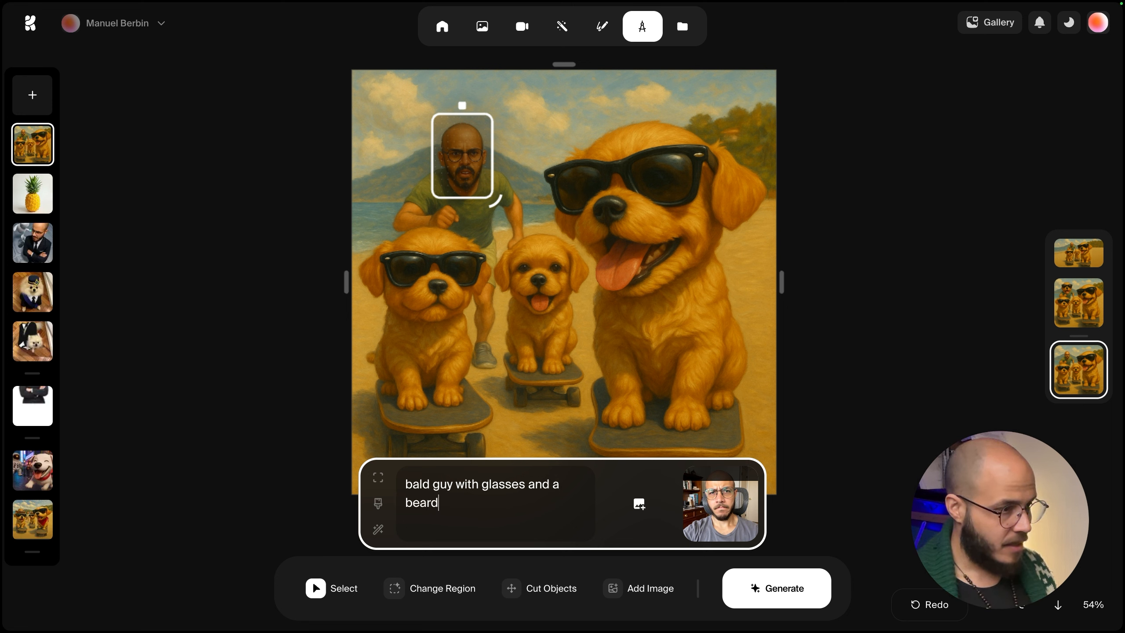
{"action": "left_click_drag", "start_coordinate": [726, 482], "coordinate": [725, 471]}
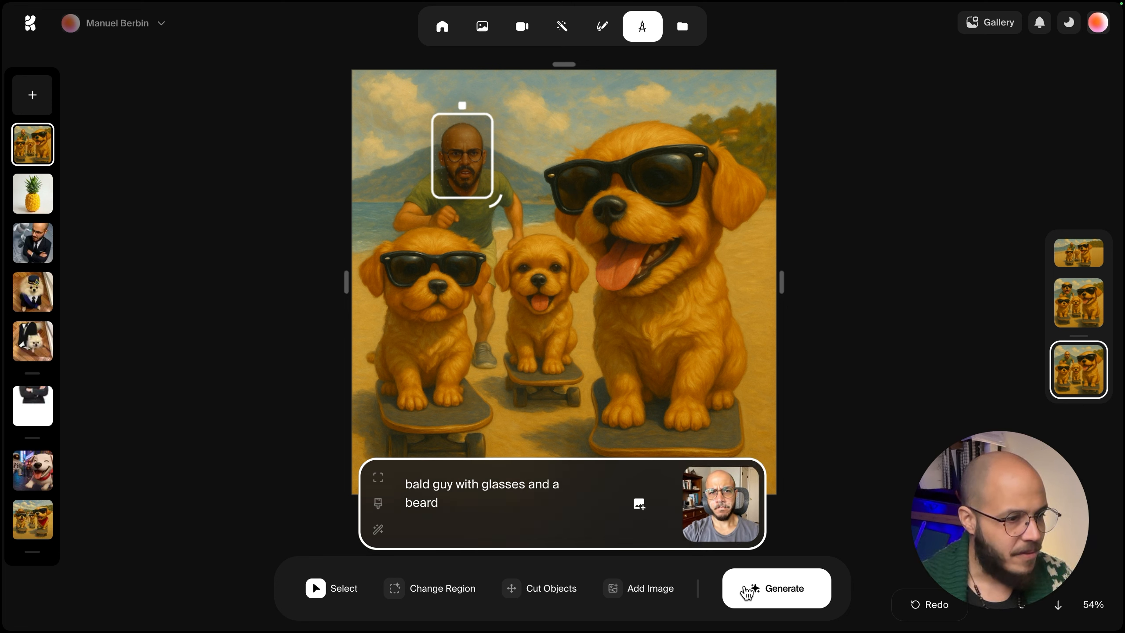
{"action": "left_click", "coordinate": [783, 596]}
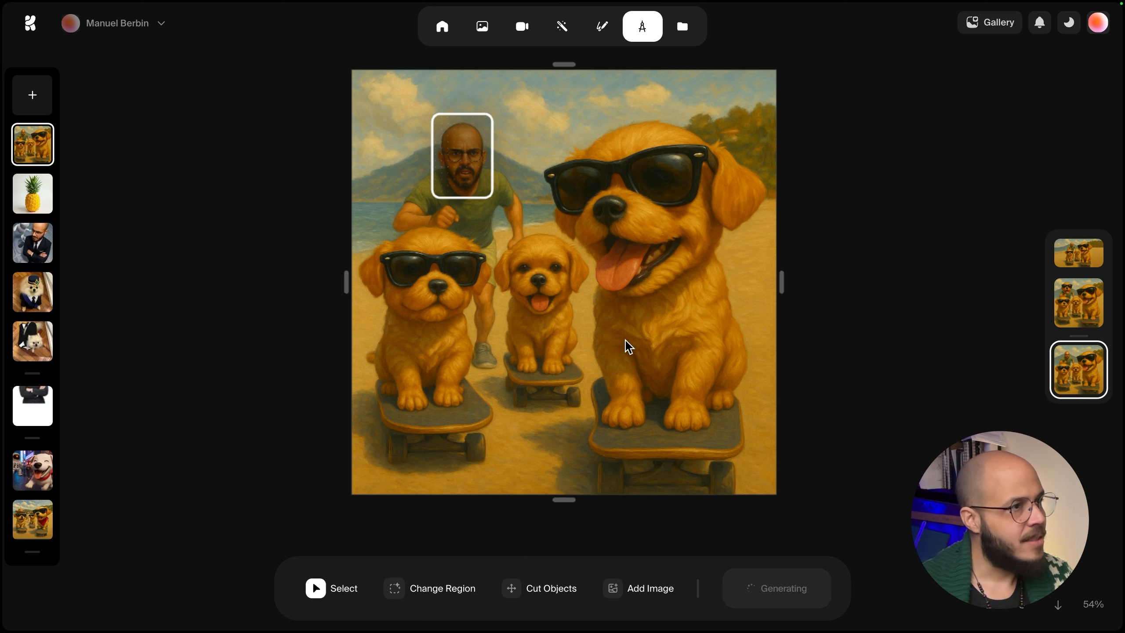
Remove the face style reference and draw a curved change region across the big dog's chest.
{"action": "scroll", "coordinate": [497, 108], "scroll_direction": "up", "scroll_amount": 1}
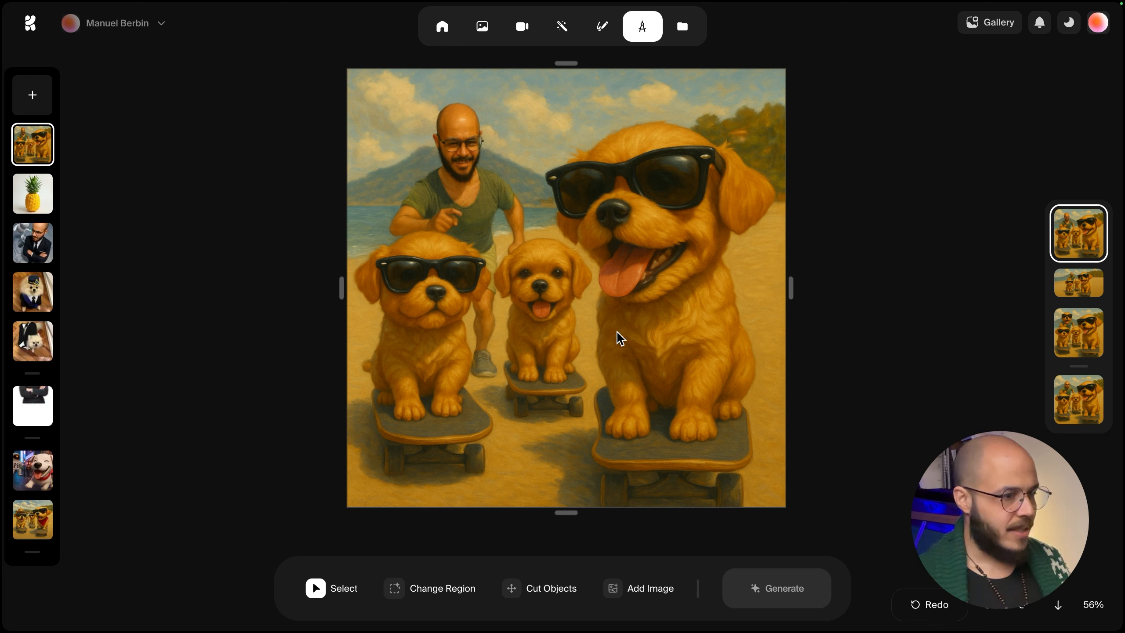
{"action": "left_click", "coordinate": [394, 589]}
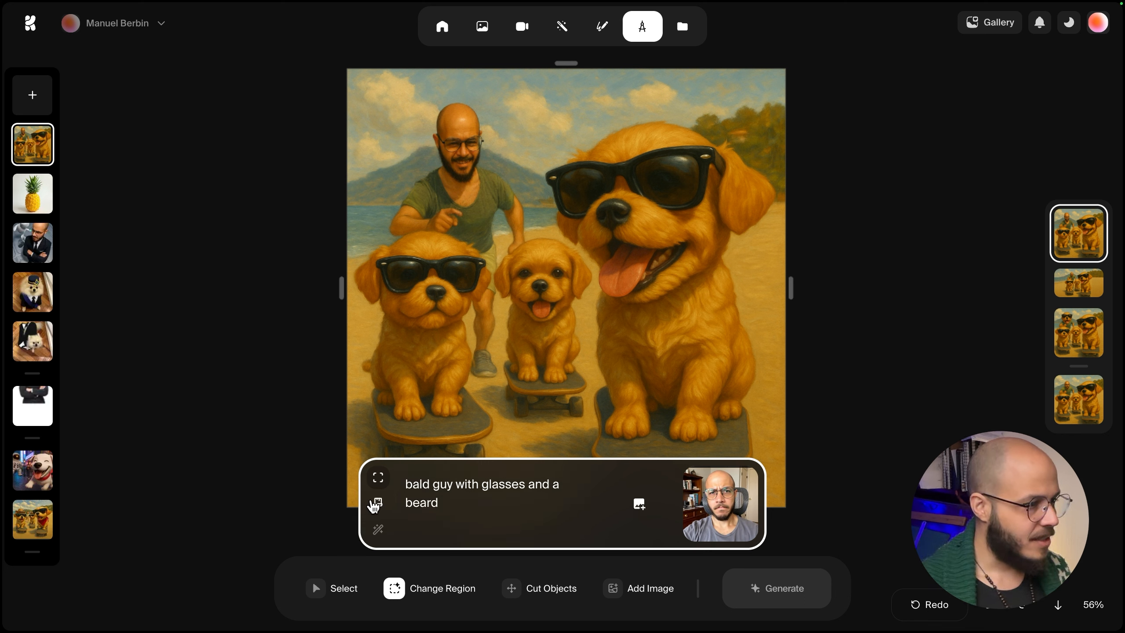
{"action": "left_click", "coordinate": [752, 469]}
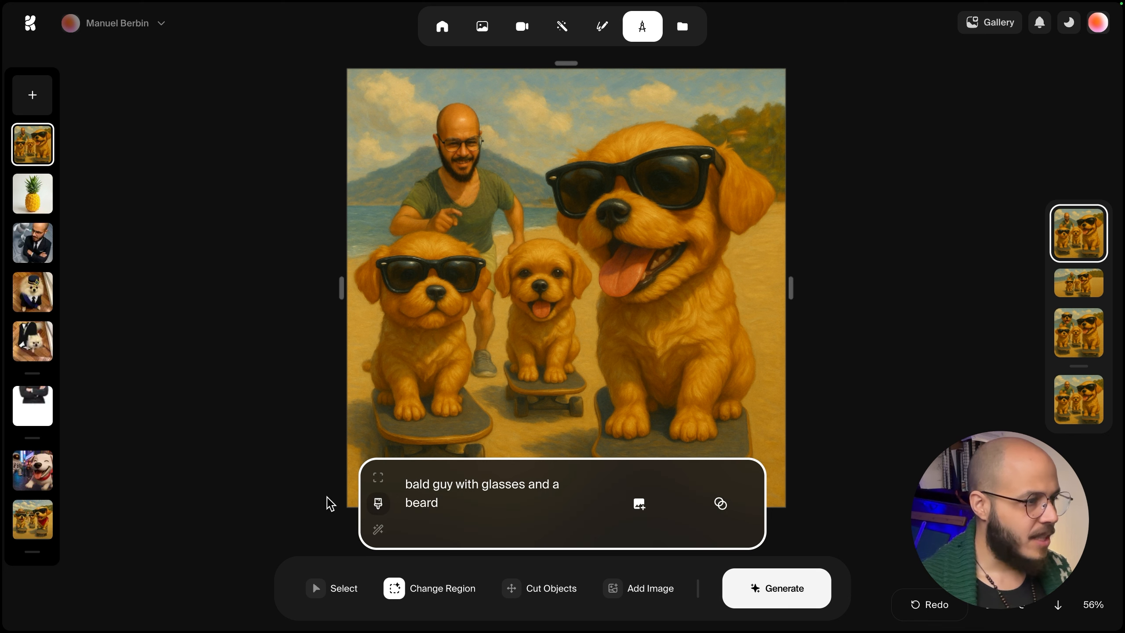
{"action": "mouse_move", "coordinate": [598, 292]}
{"action": "left_mouse_down"}
{"action": "mouse_move", "coordinate": [666, 361]}
{"action": "mouse_move", "coordinate": [749, 396]}
{"action": "left_mouse_up"}
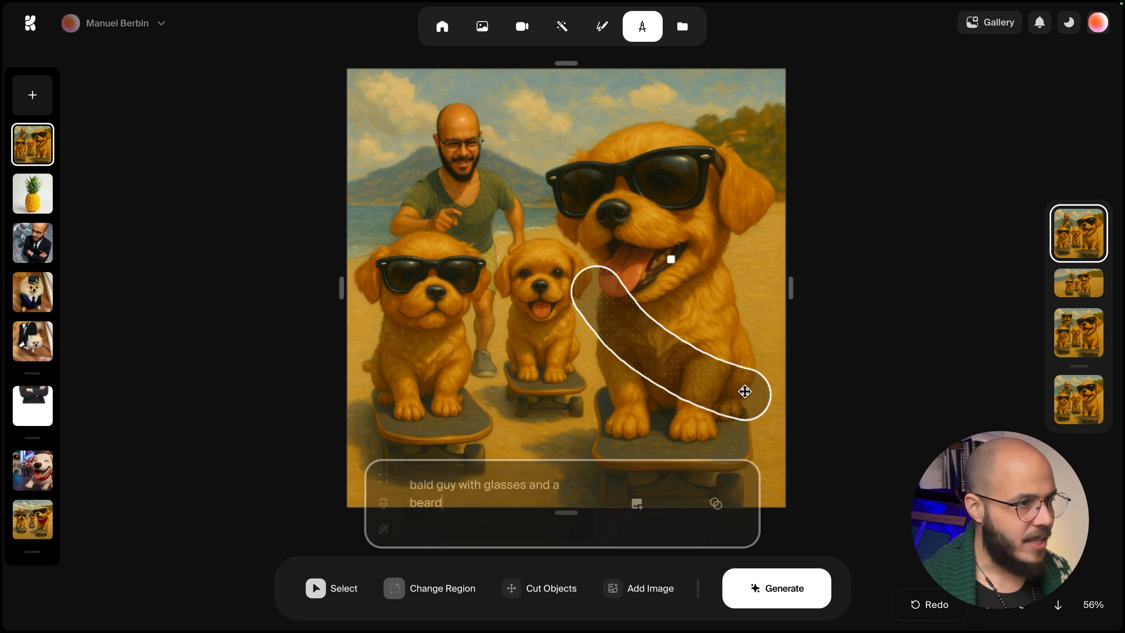
Prompt 'blue satchel' with the blue sash image as image prompt and generate.
{"action": "left_click_drag", "start_coordinate": [473, 502], "coordinate": [371, 467]}
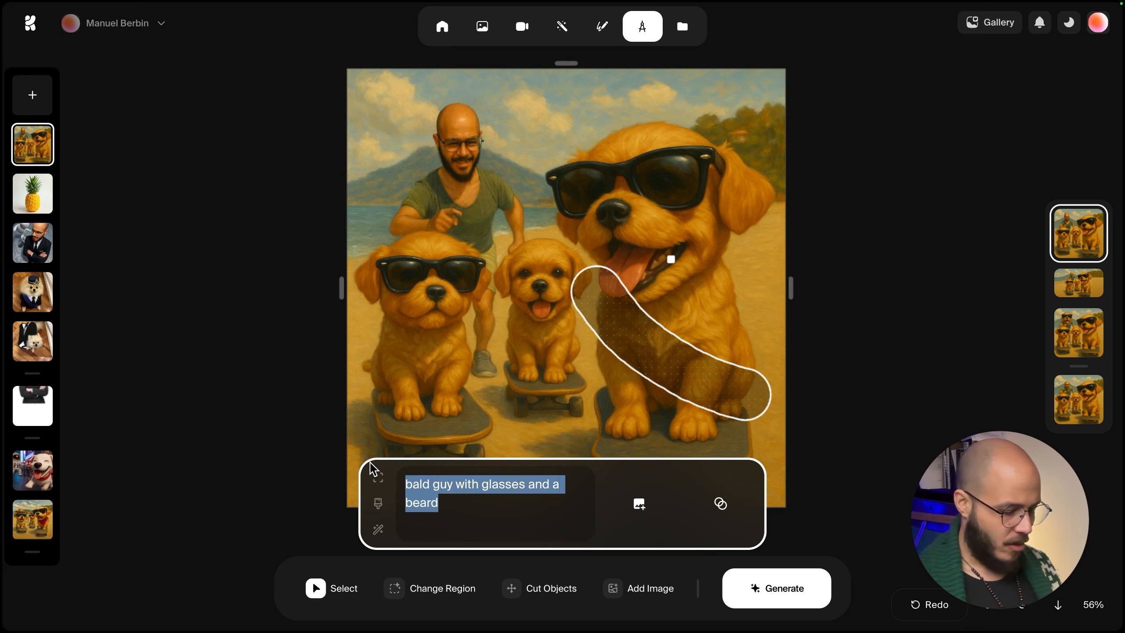
{"action": "type", "text": "blue satchel"}
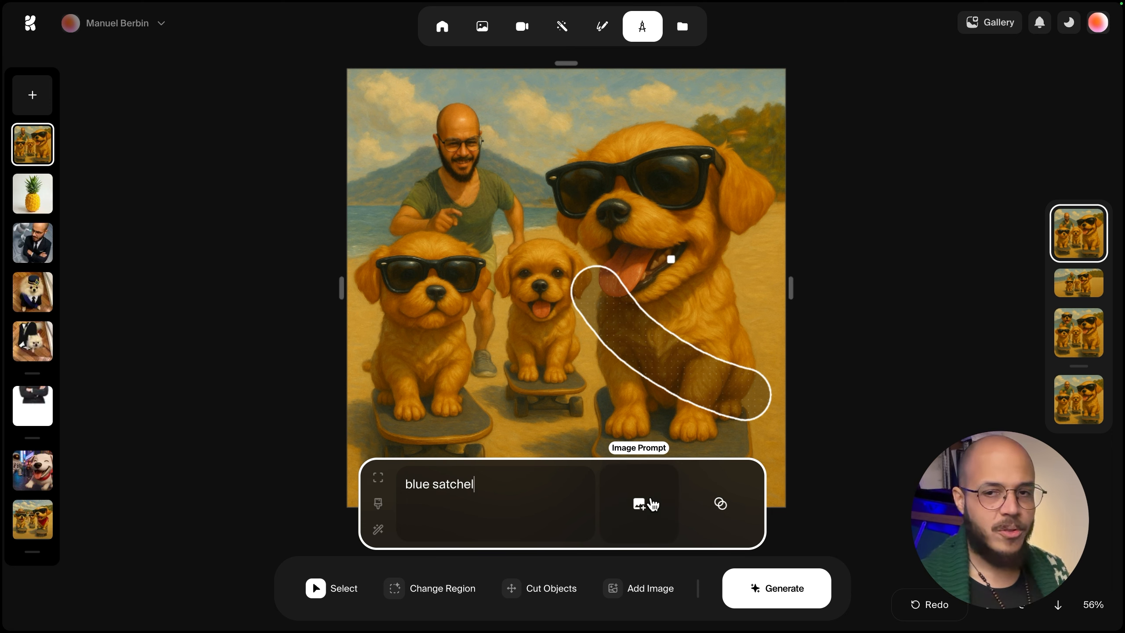
{"action": "left_click", "coordinate": [652, 504]}
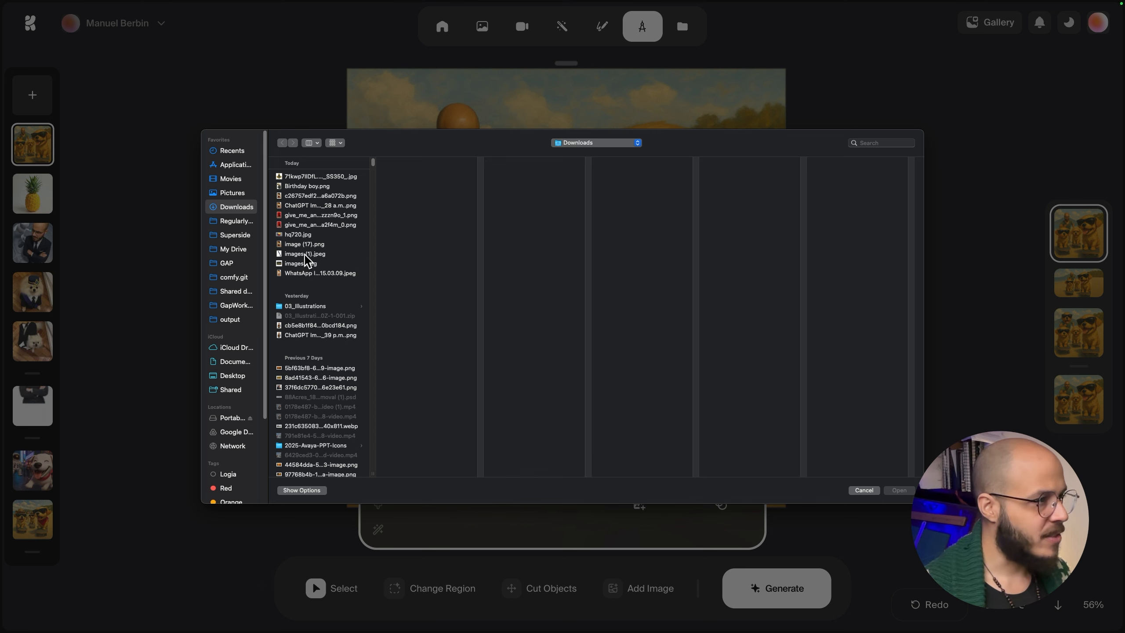
{"action": "left_click", "coordinate": [305, 255]}
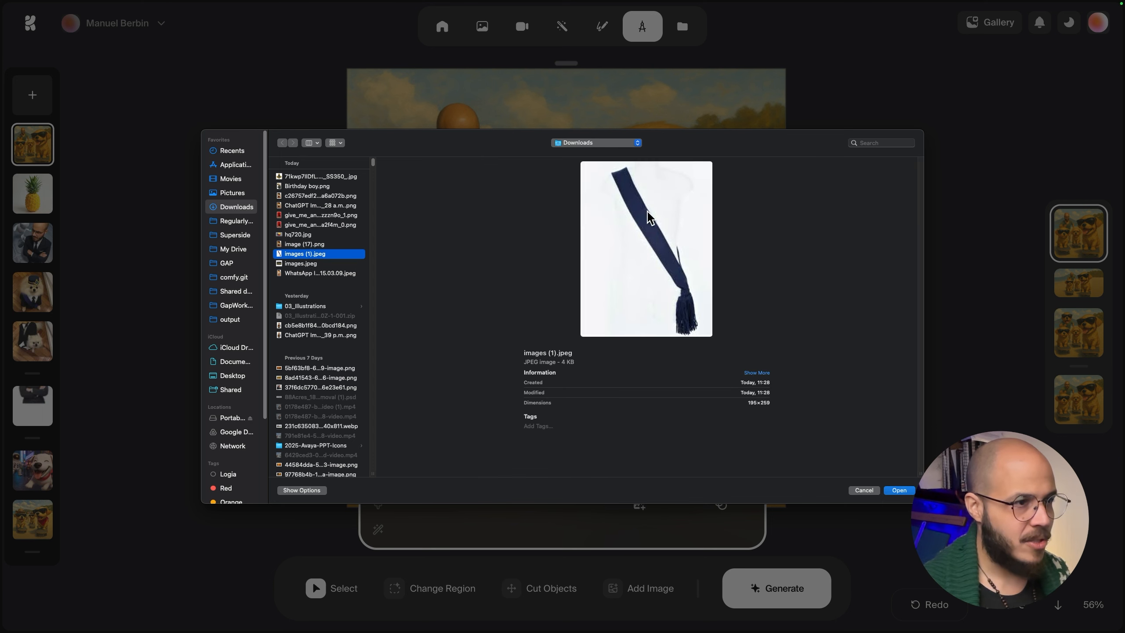
{"action": "double_click", "coordinate": [326, 256]}
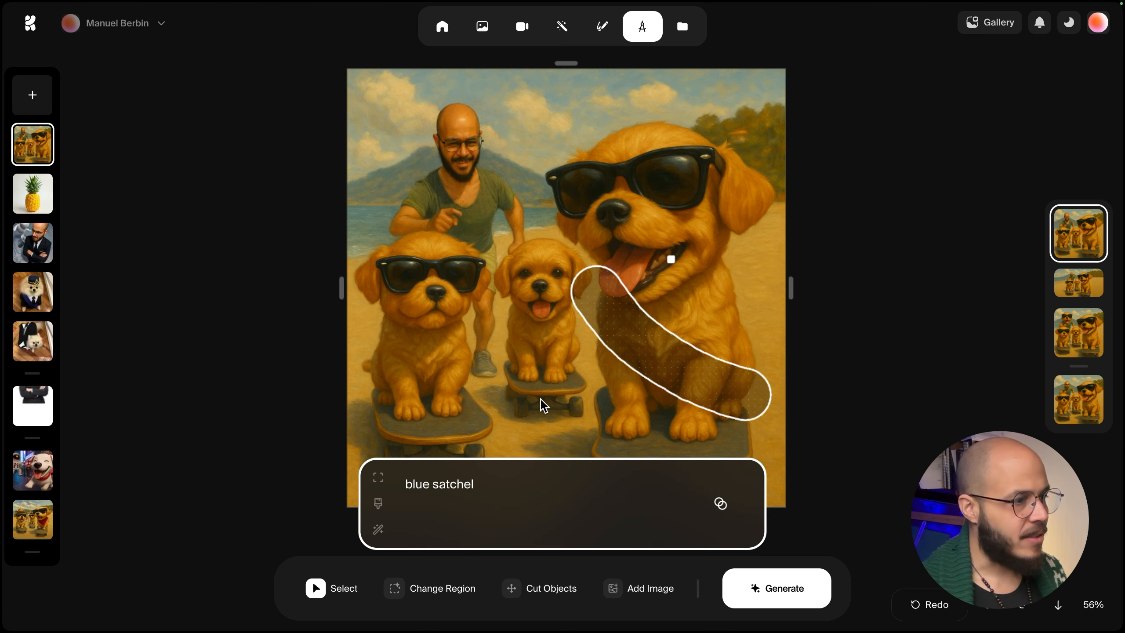
{"action": "left_click", "coordinate": [778, 603]}
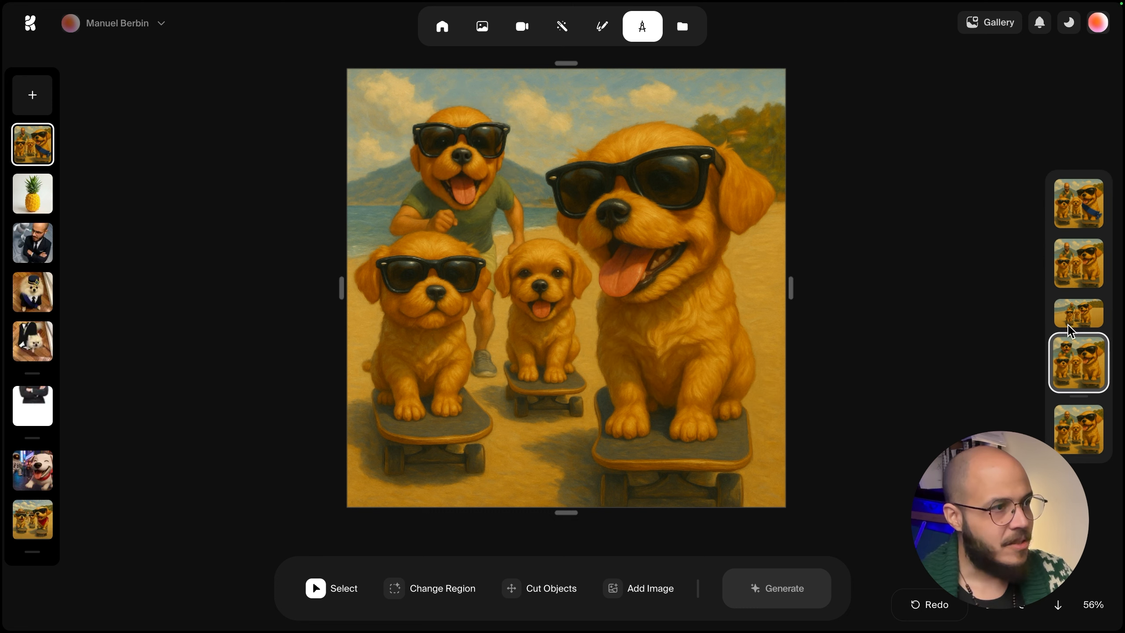
Pick the generated variation showing the blue sash on the big dog.
{"action": "left_click", "coordinate": [1069, 314]}
{"action": "left_click", "coordinate": [1078, 263]}
{"action": "left_click", "coordinate": [1078, 203]}
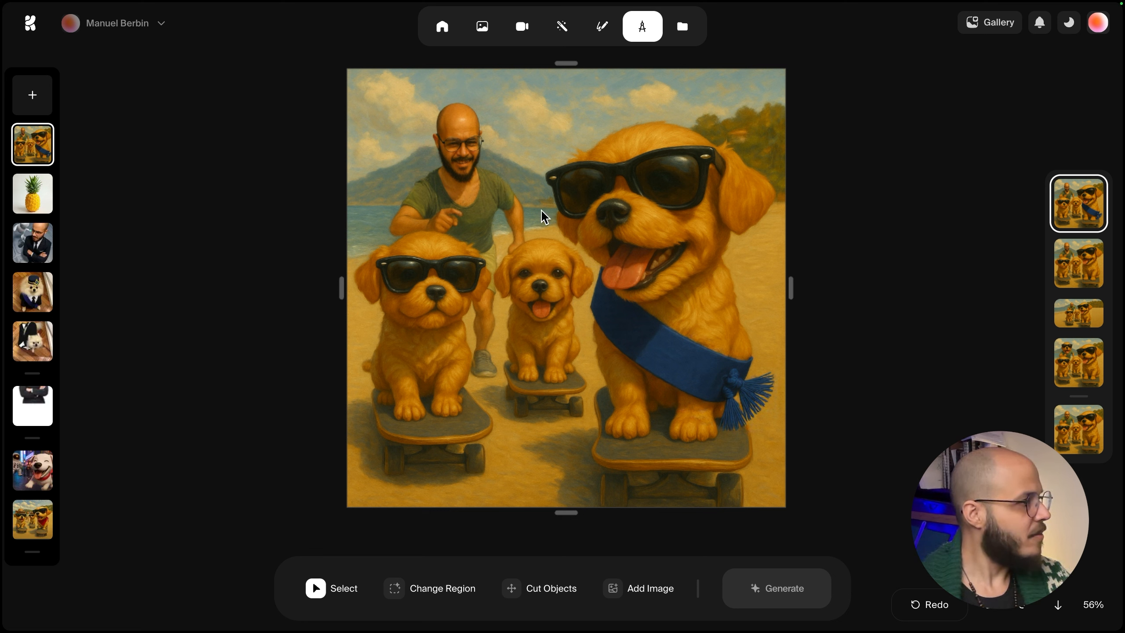
Open the suited man and robot image and browse its face-replacement variations.
{"action": "left_click", "coordinate": [45, 240]}
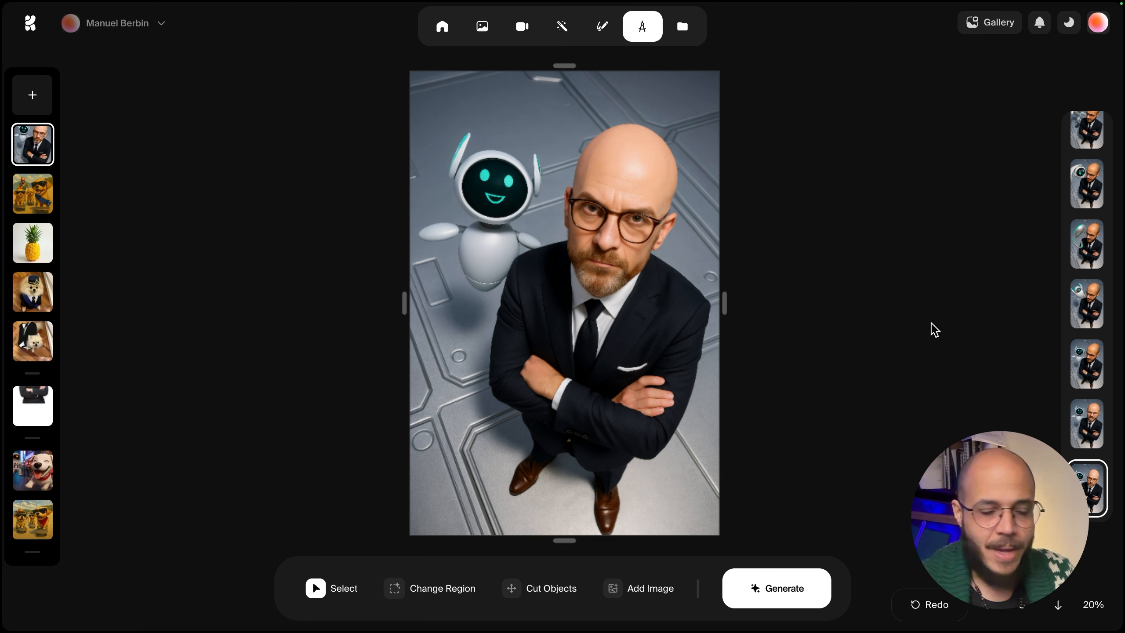
{"action": "left_click", "coordinate": [1089, 424]}
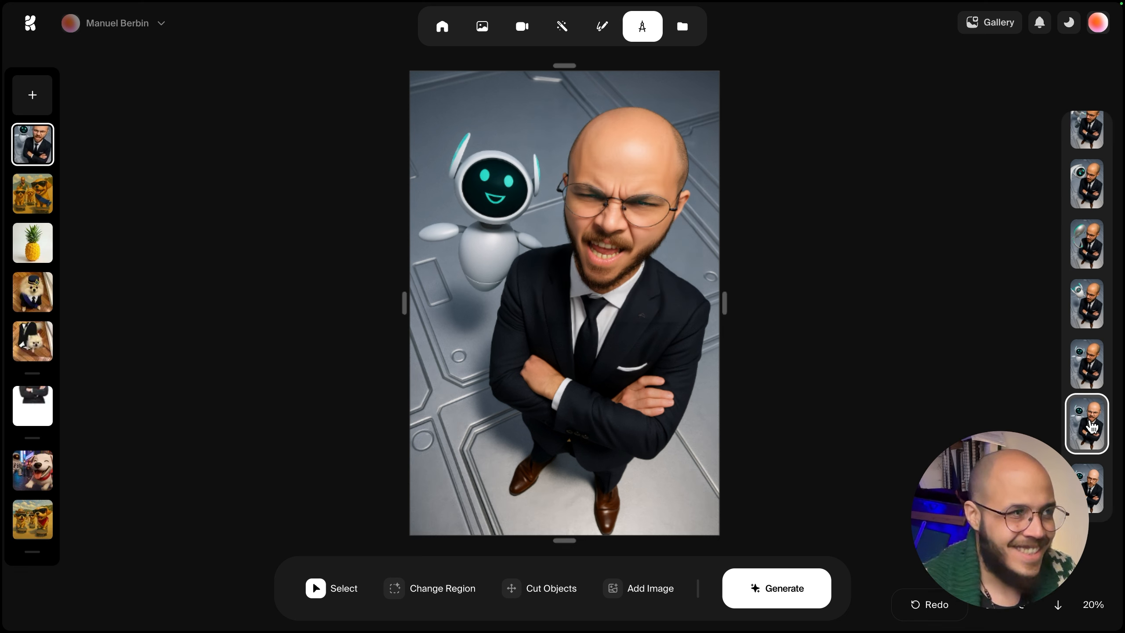
{"action": "left_click", "coordinate": [1087, 363]}
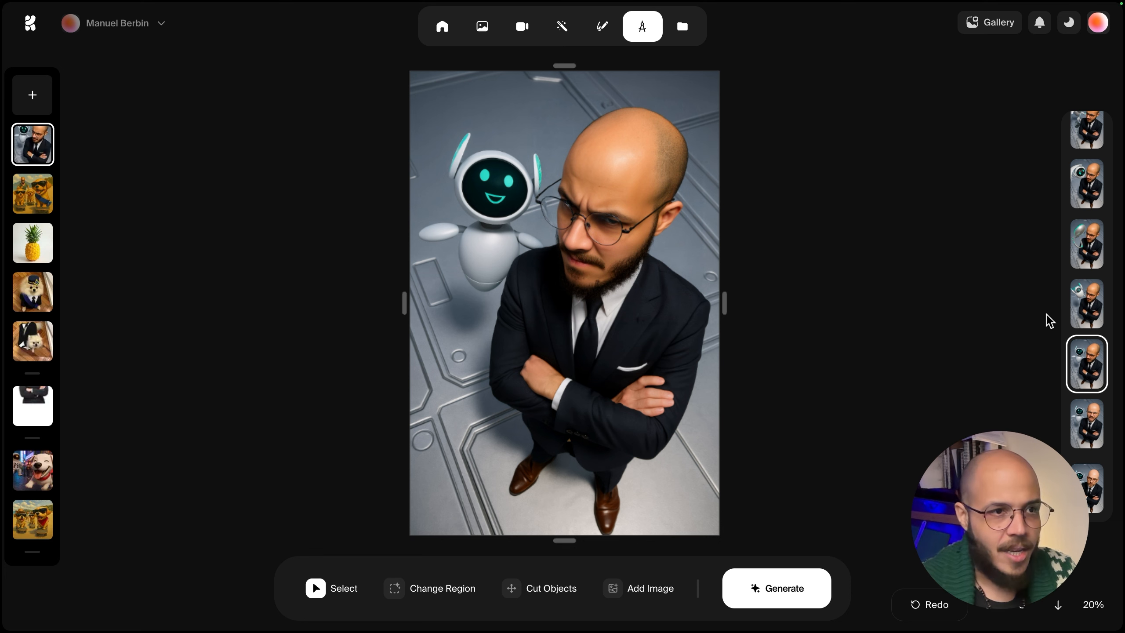
{"action": "left_click", "coordinate": [432, 589]}
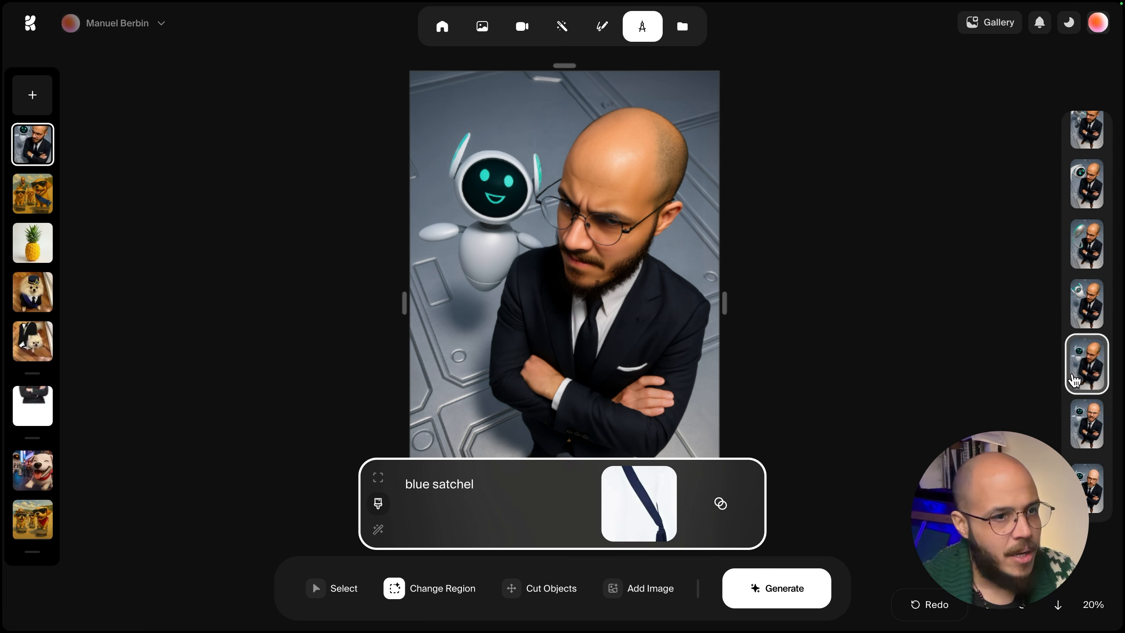
{"action": "scroll", "coordinate": [1082, 369], "scroll_direction": "up", "scroll_amount": 5}
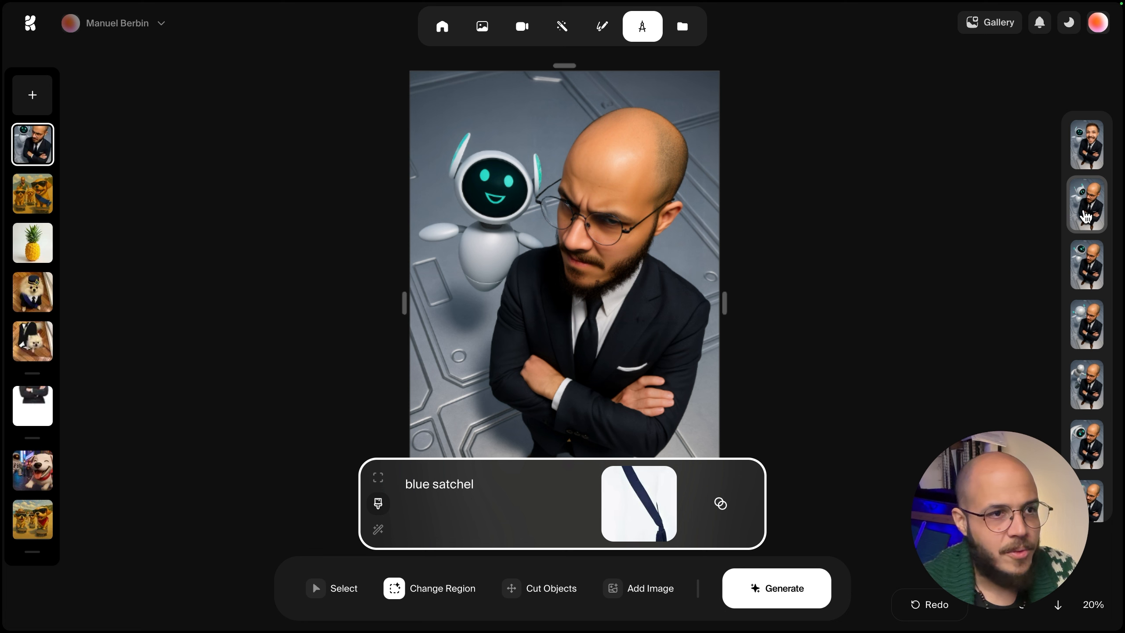
{"action": "left_click", "coordinate": [1085, 216]}
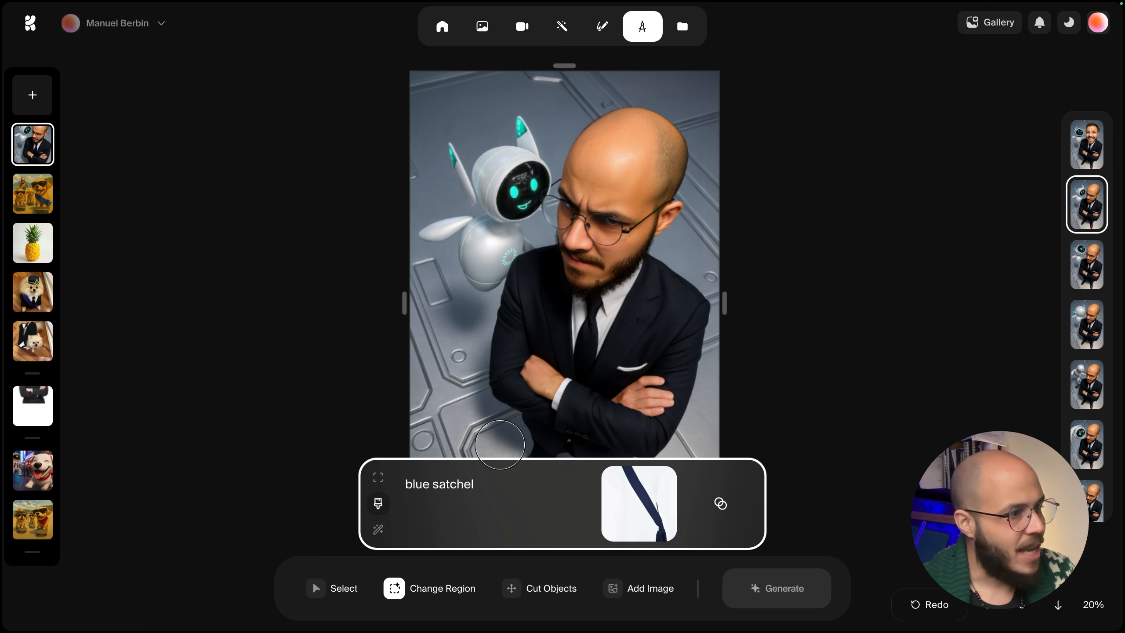
{"action": "left_click", "coordinate": [846, 509]}
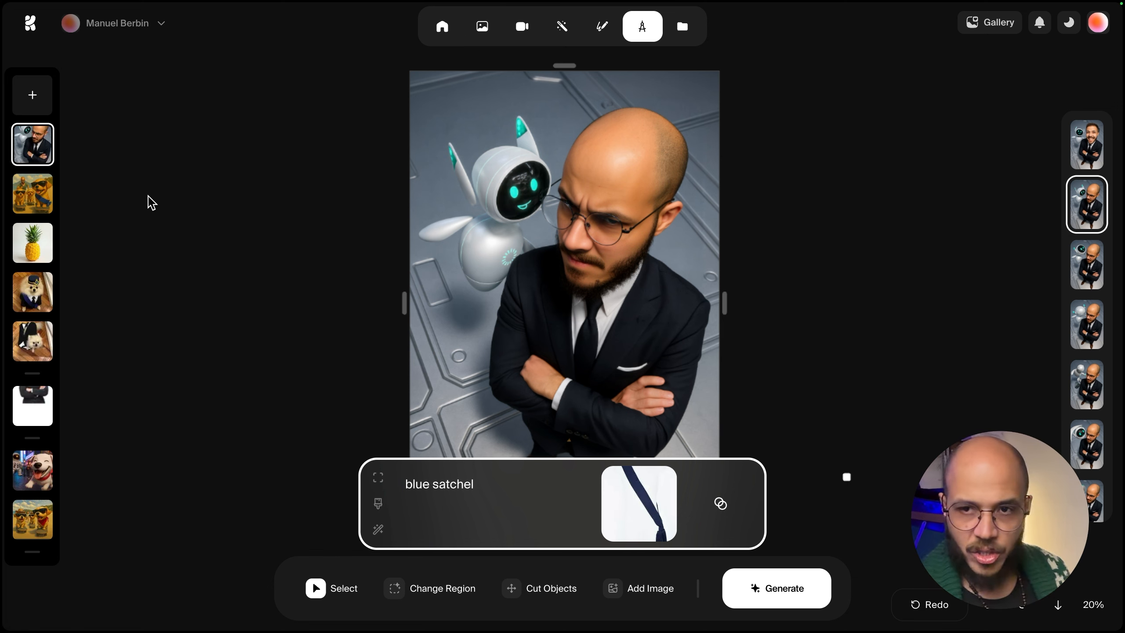
Back in the beach painting, cut out the small middle puppy, move it off the canvas, and generate.
{"action": "left_click", "coordinate": [33, 194]}
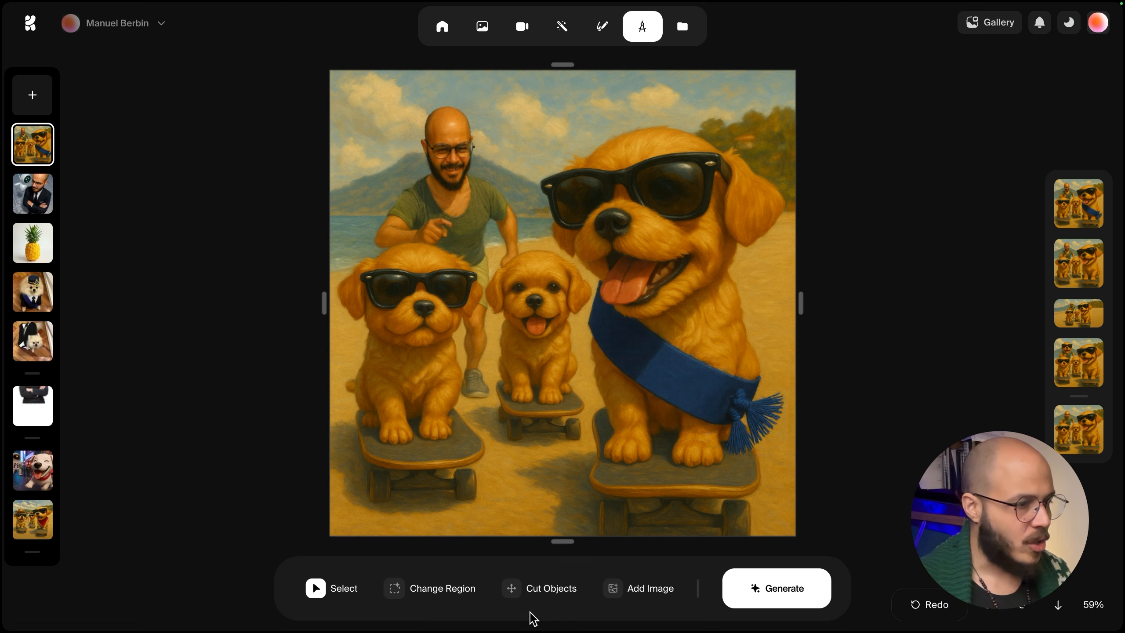
{"action": "left_click", "coordinate": [517, 591]}
{"action": "left_click", "coordinate": [529, 285]}
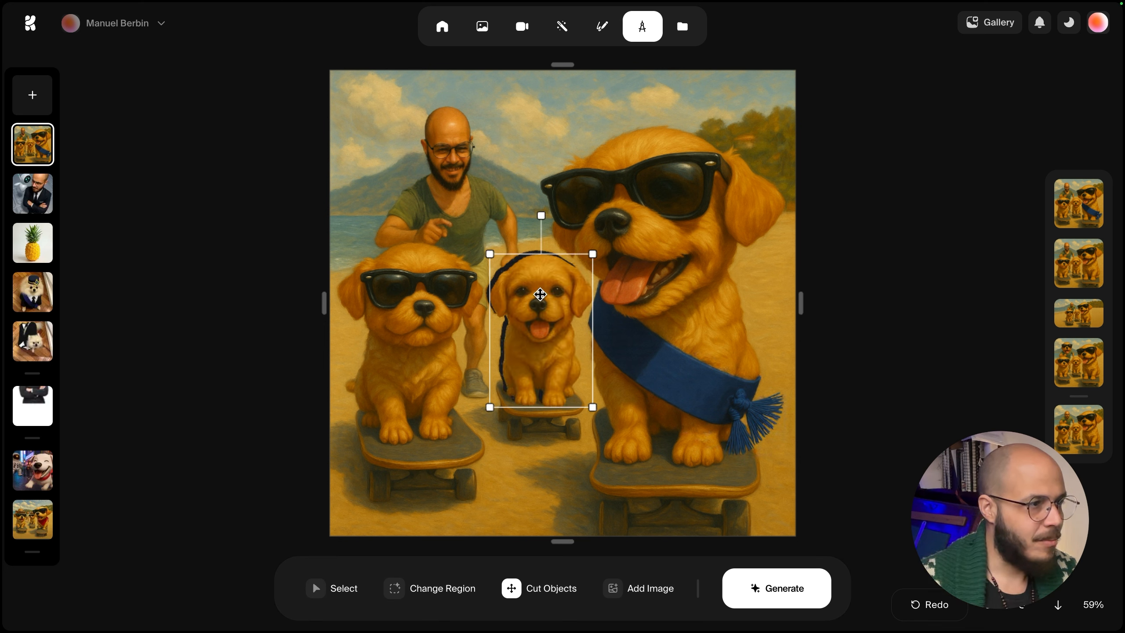
{"action": "left_click_drag", "start_coordinate": [547, 351], "coordinate": [232, 419]}
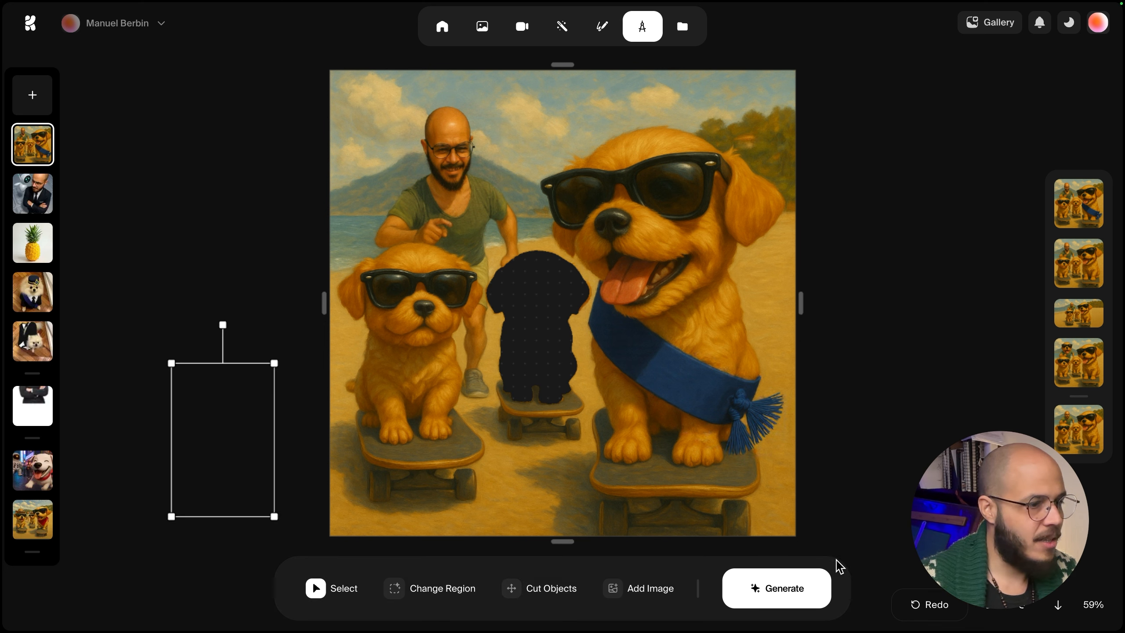
{"action": "left_click", "coordinate": [773, 596]}
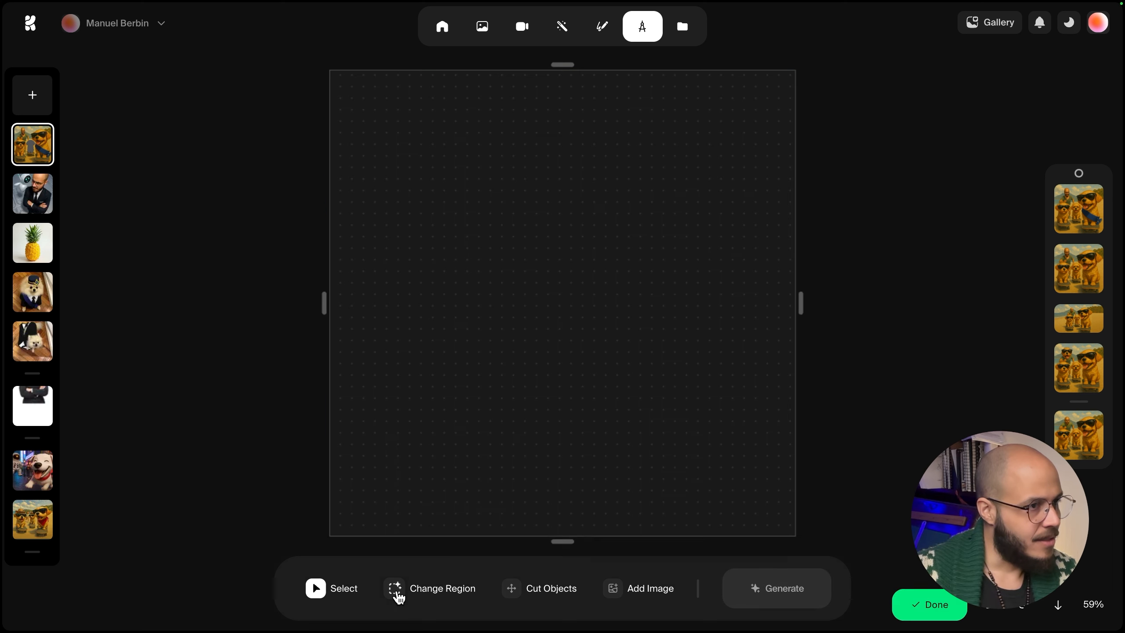
Remove the sash image prompt from the region and insert the Pomeranian photo image (17).png onto the canvas.
{"action": "left_click", "coordinate": [399, 596]}
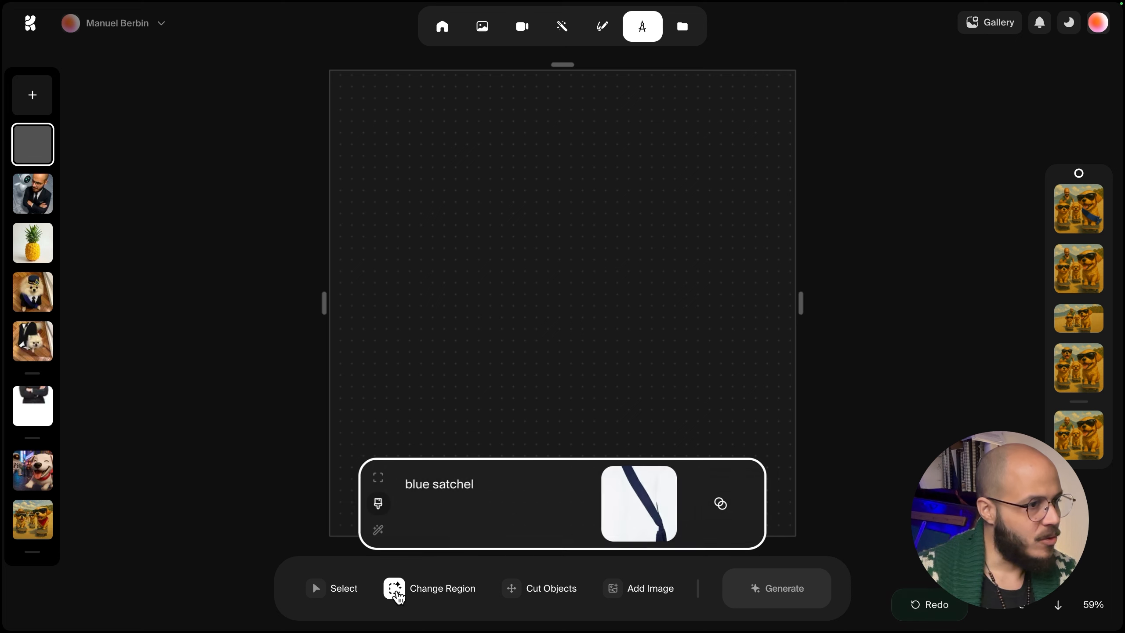
{"action": "left_click", "coordinate": [672, 468]}
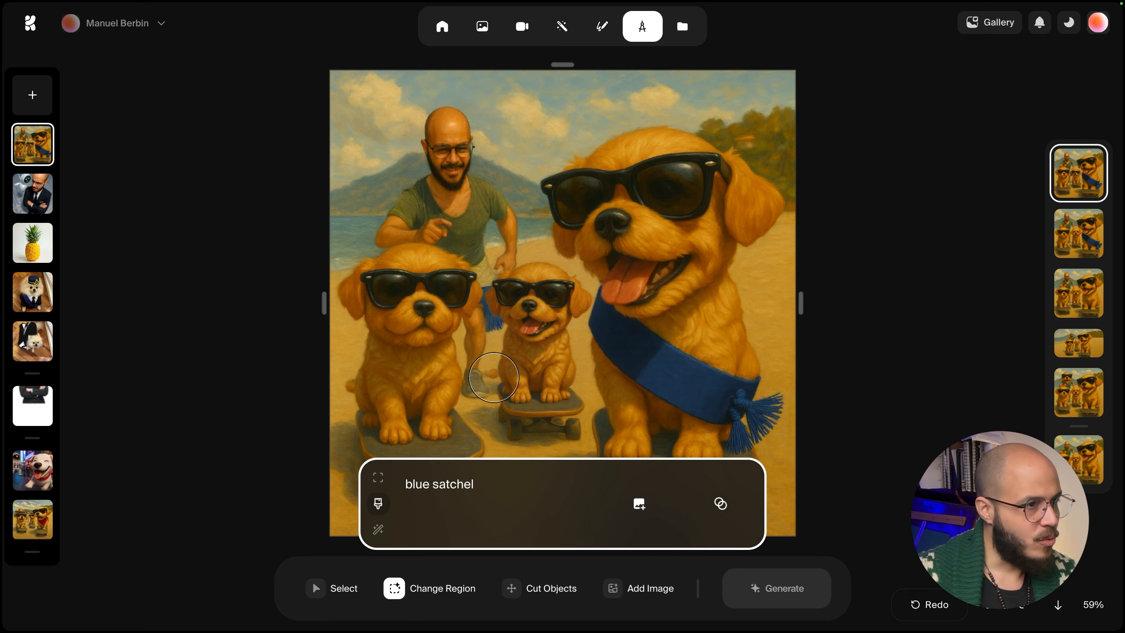
{"action": "left_click", "coordinate": [634, 596]}
{"action": "left_click", "coordinate": [305, 245]}
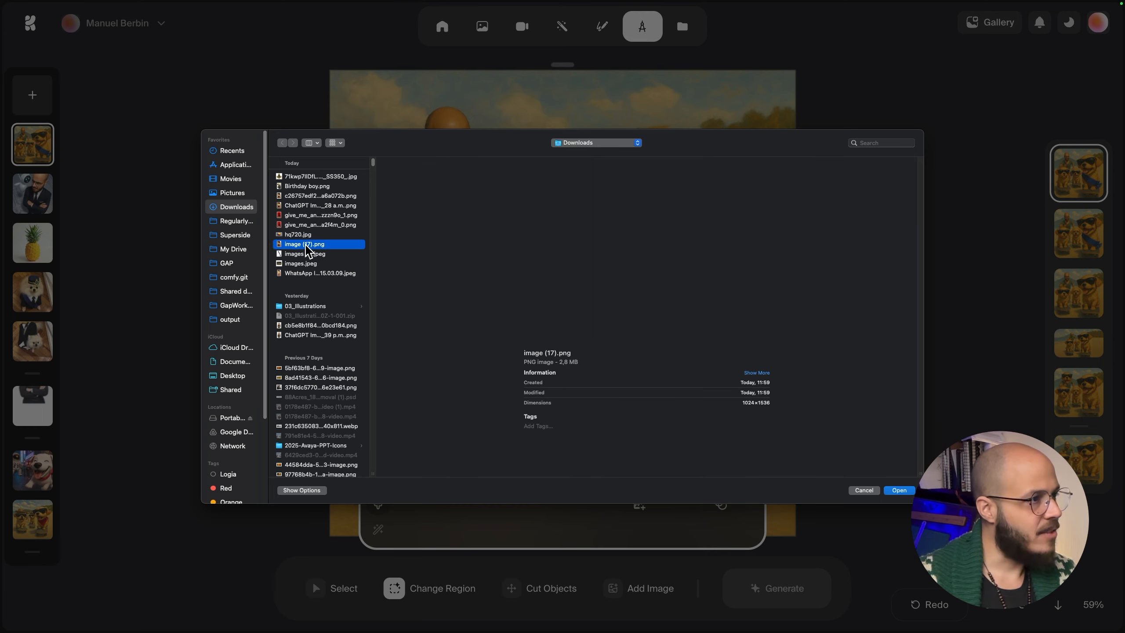
{"action": "double_click", "coordinate": [306, 245]}
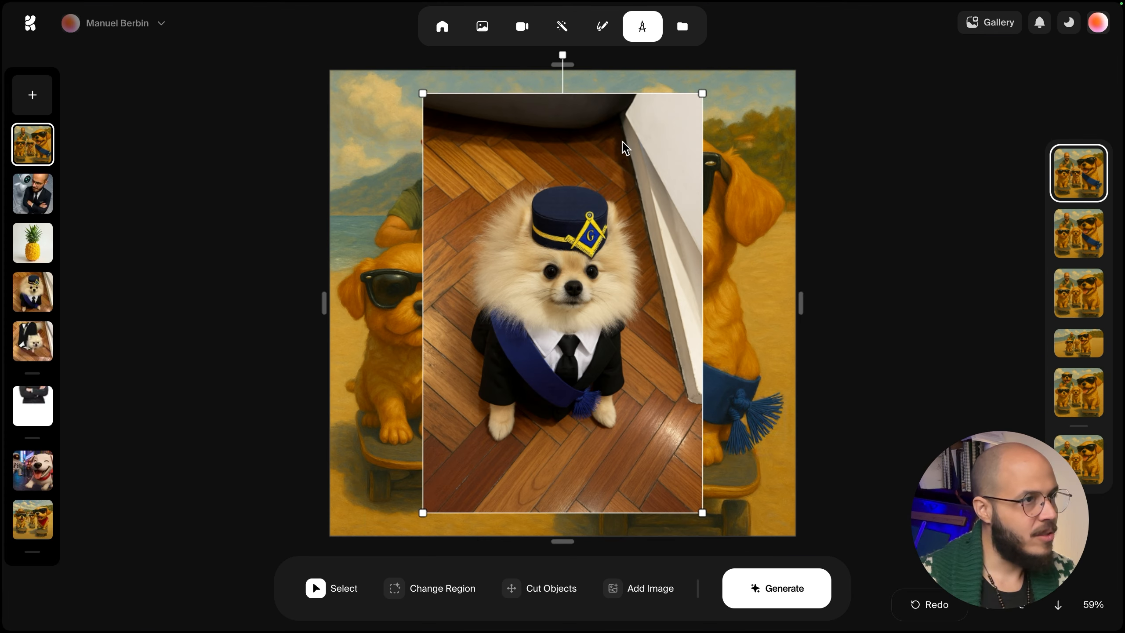
Shrink the Pomeranian photo, place it at the bottom centre in front of the dogs, and generate.
{"action": "left_click_drag", "start_coordinate": [701, 95], "coordinate": [718, 55]}
{"action": "left_click_drag", "start_coordinate": [575, 191], "coordinate": [335, 388]}
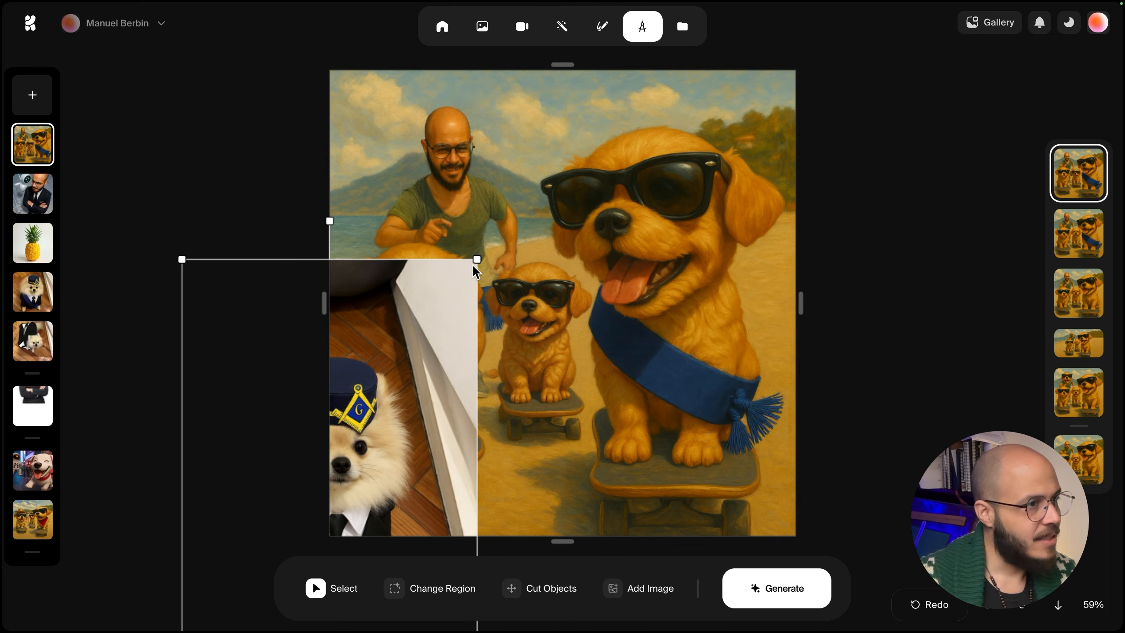
{"action": "left_click_drag", "start_coordinate": [477, 256], "coordinate": [548, 154]}
{"action": "left_click_drag", "start_coordinate": [355, 367], "coordinate": [536, 367]}
{"action": "left_click_drag", "start_coordinate": [725, 152], "coordinate": [504, 481]}
{"action": "left_click_drag", "start_coordinate": [464, 516], "coordinate": [569, 376]}
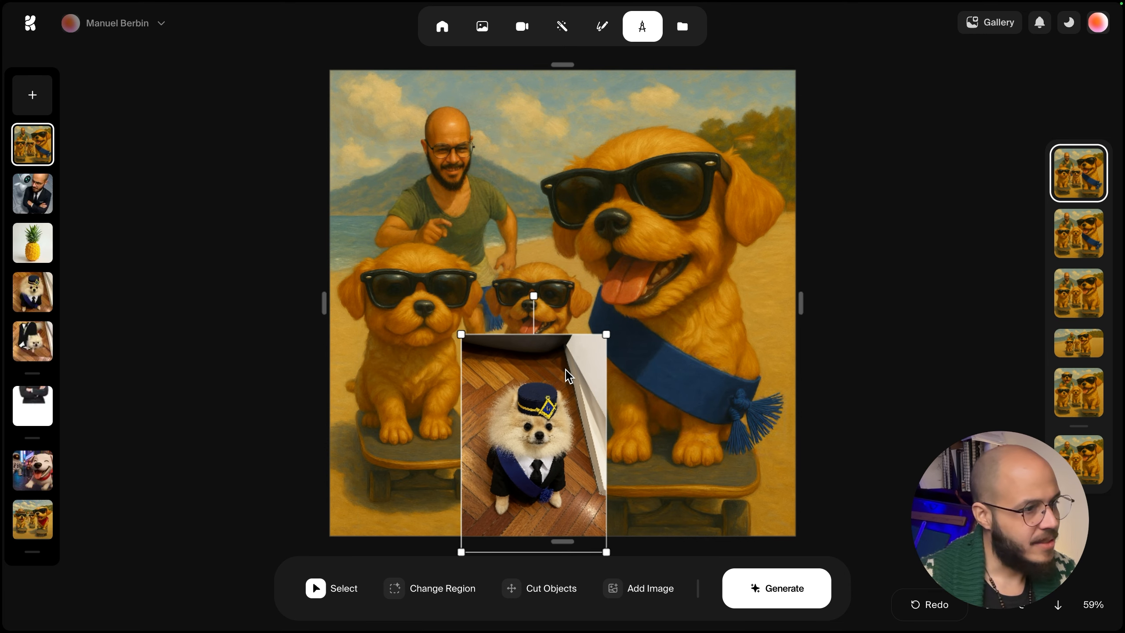
{"action": "left_click", "coordinate": [801, 591]}
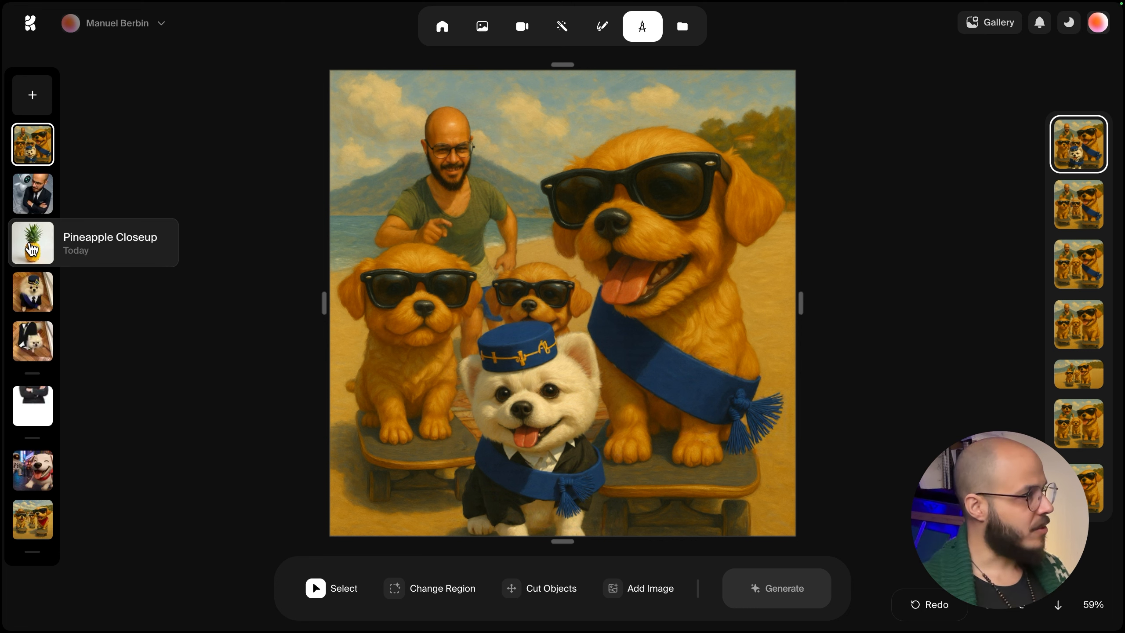
Open the selfie with the horse mask and browse its generated variations.
{"action": "scroll", "coordinate": [39, 199], "scroll_direction": "down", "scroll_amount": 7}
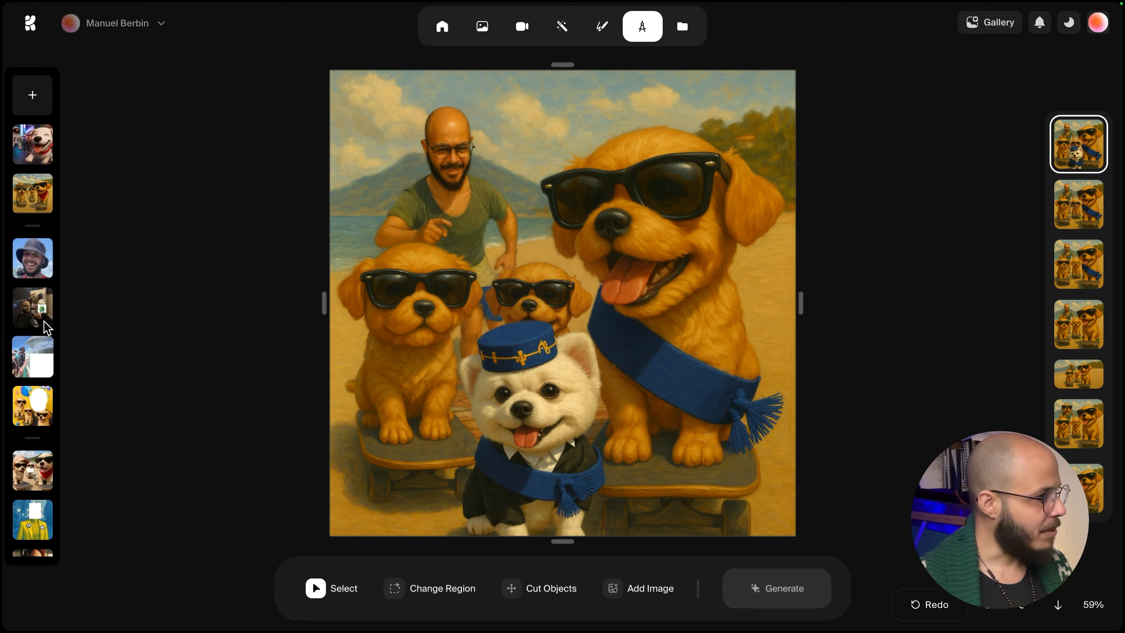
{"action": "left_click", "coordinate": [33, 306]}
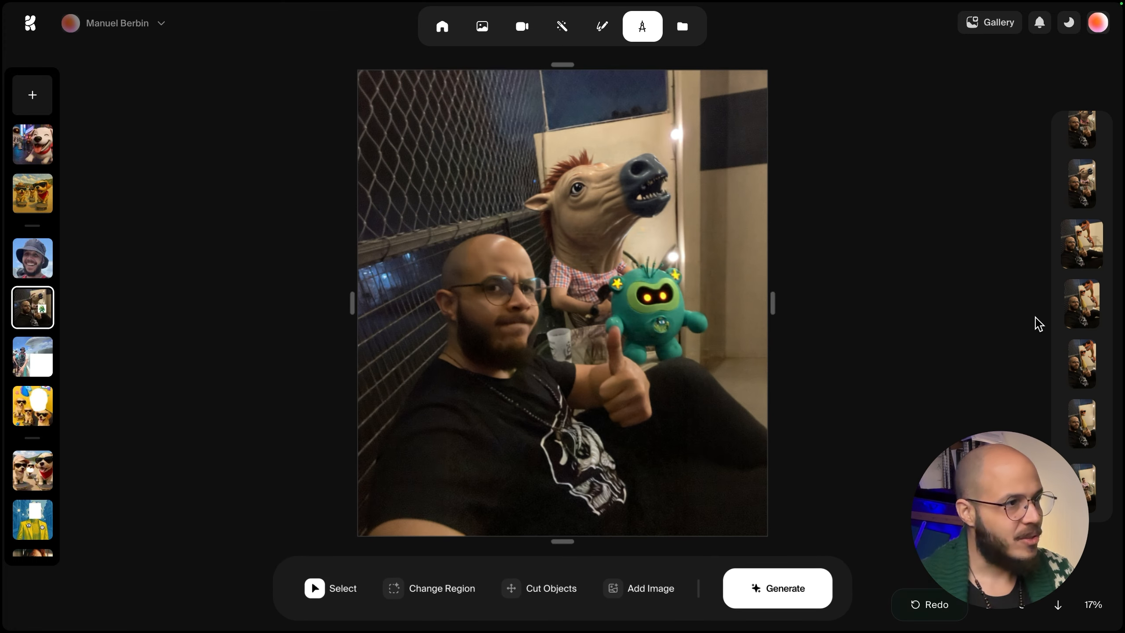
{"action": "left_click", "coordinate": [1082, 487]}
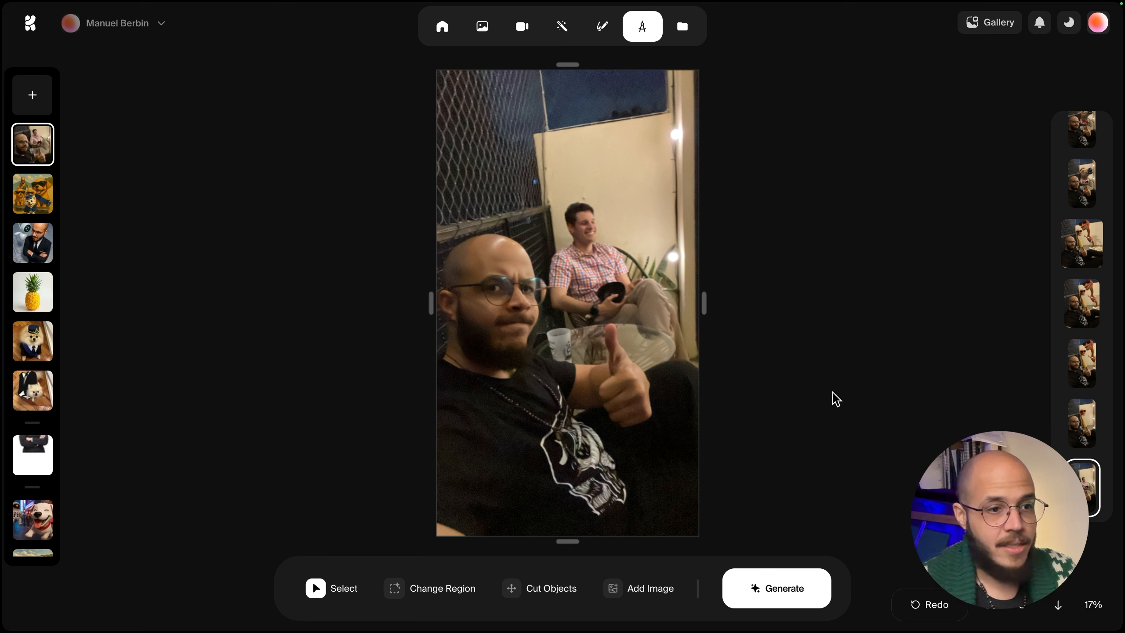
{"action": "left_click", "coordinate": [1081, 426]}
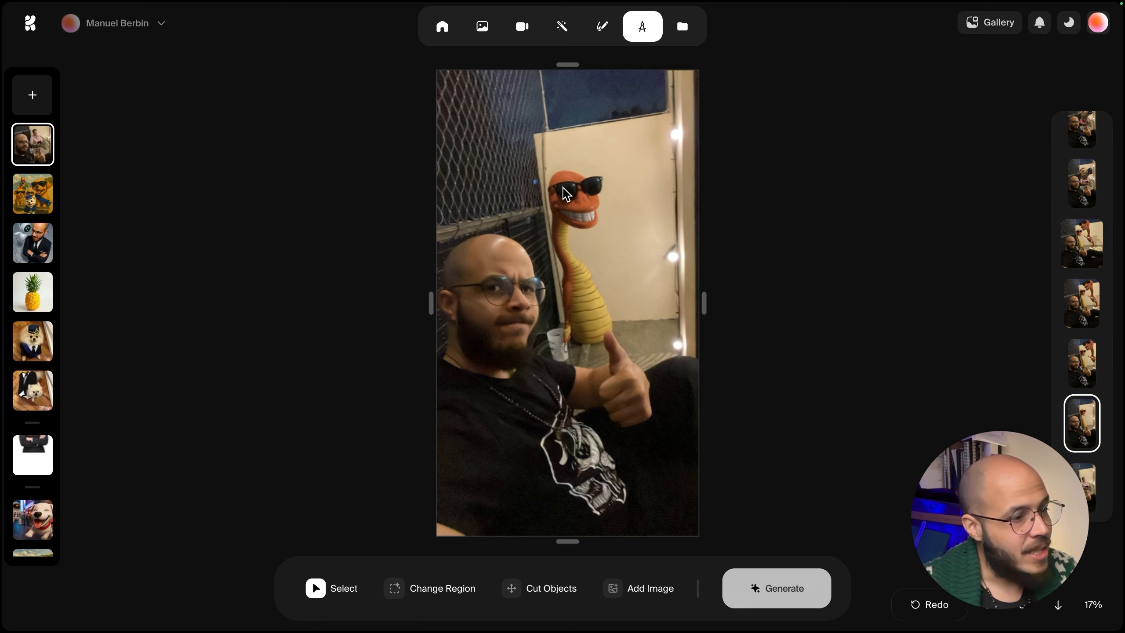
{"action": "scroll", "coordinate": [580, 208], "scroll_direction": "up", "scroll_amount": 10}
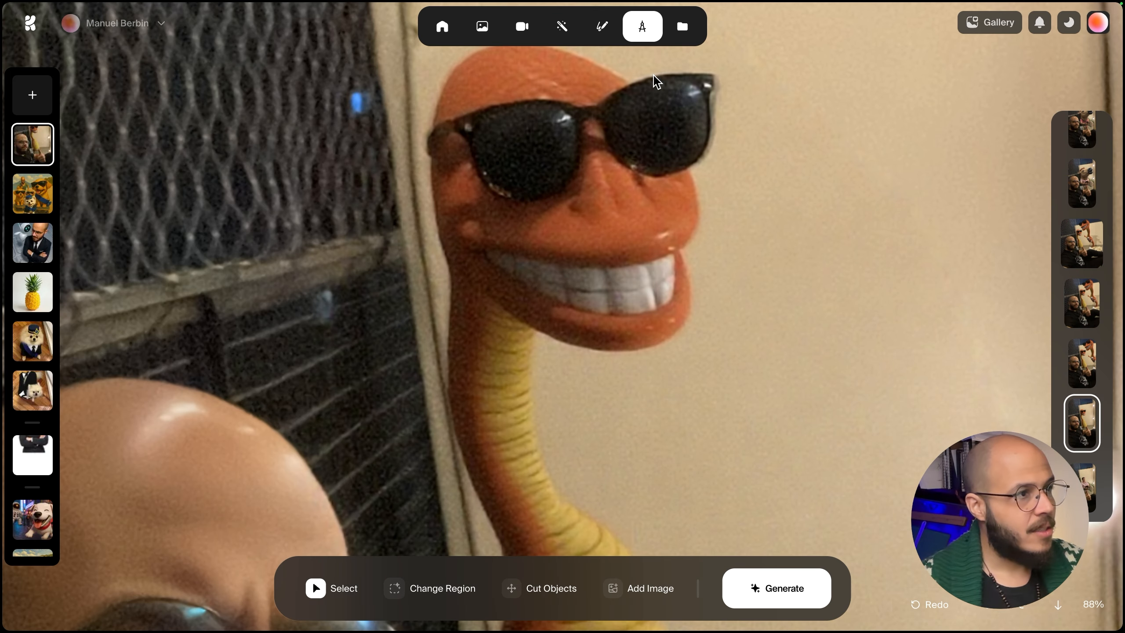
{"action": "scroll", "coordinate": [514, 166], "scroll_direction": "up", "scroll_amount": 2}
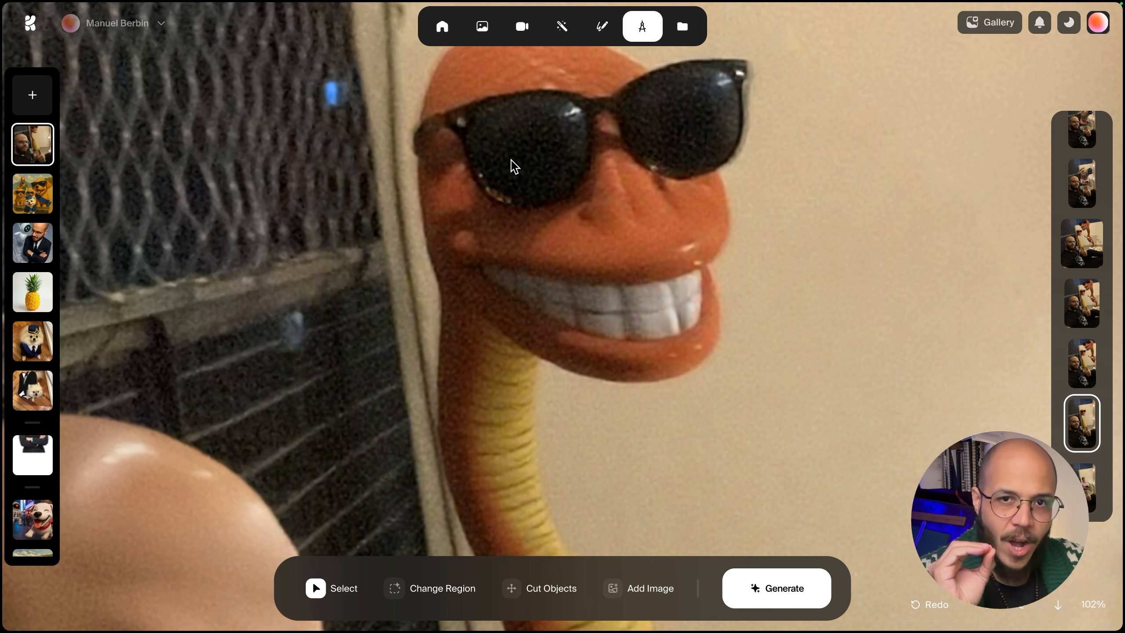
{"action": "scroll", "coordinate": [514, 166], "scroll_direction": "down", "scroll_amount": 6}
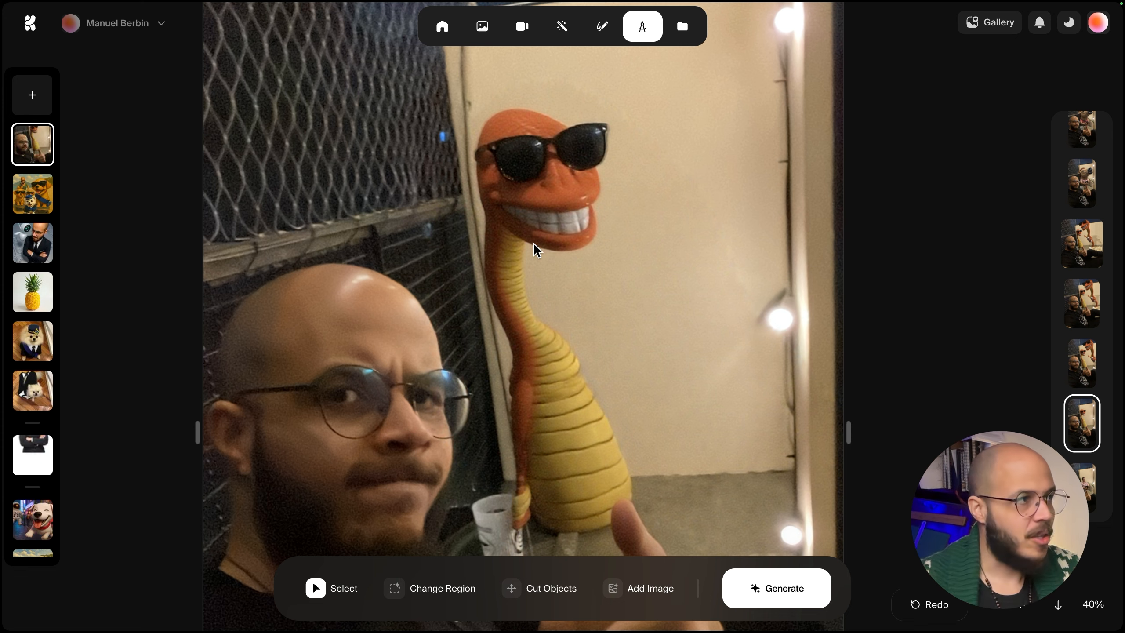
{"action": "scroll", "coordinate": [531, 243], "scroll_direction": "down", "scroll_amount": 3}
{"action": "left_click", "coordinate": [1071, 354]}
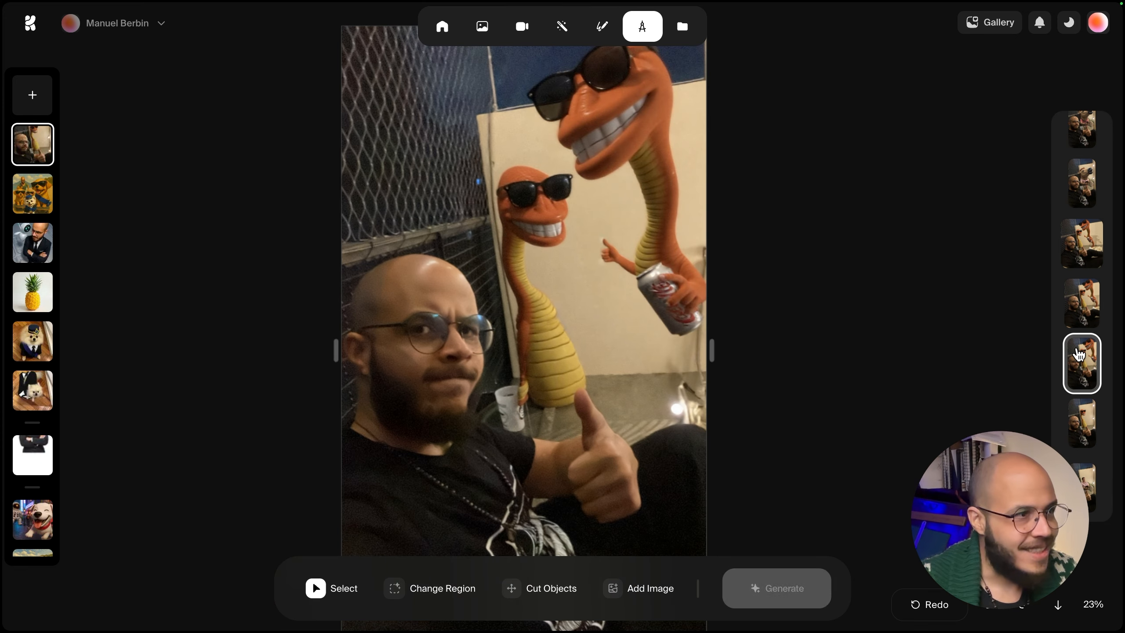
{"action": "left_click", "coordinate": [1077, 311]}
{"action": "left_click", "coordinate": [1081, 244]}
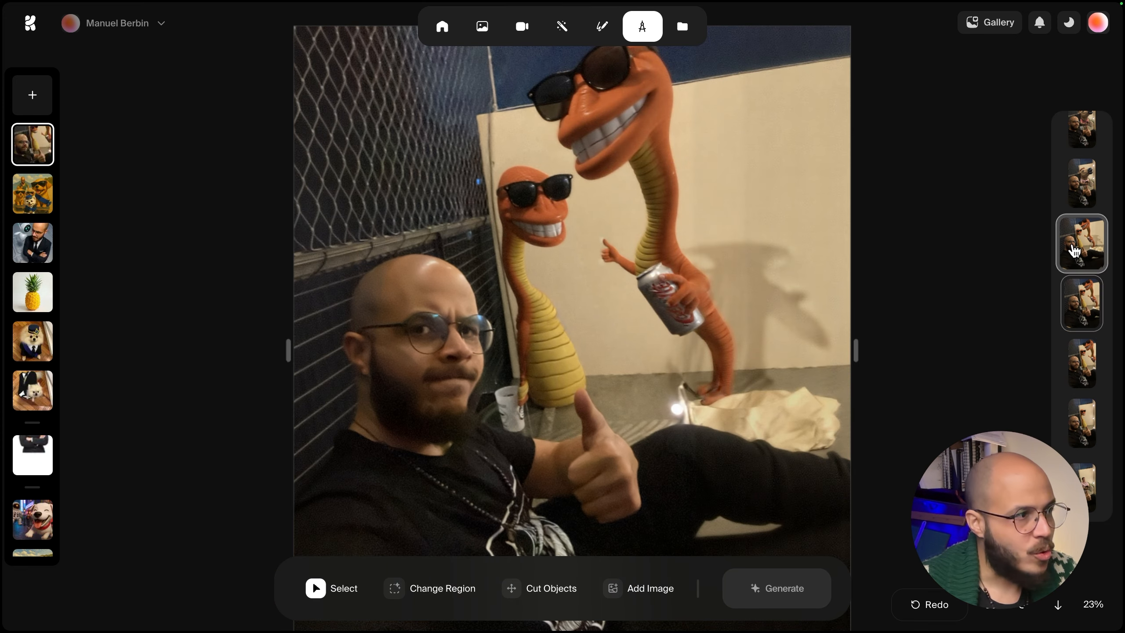
{"action": "left_click", "coordinate": [1082, 183]}
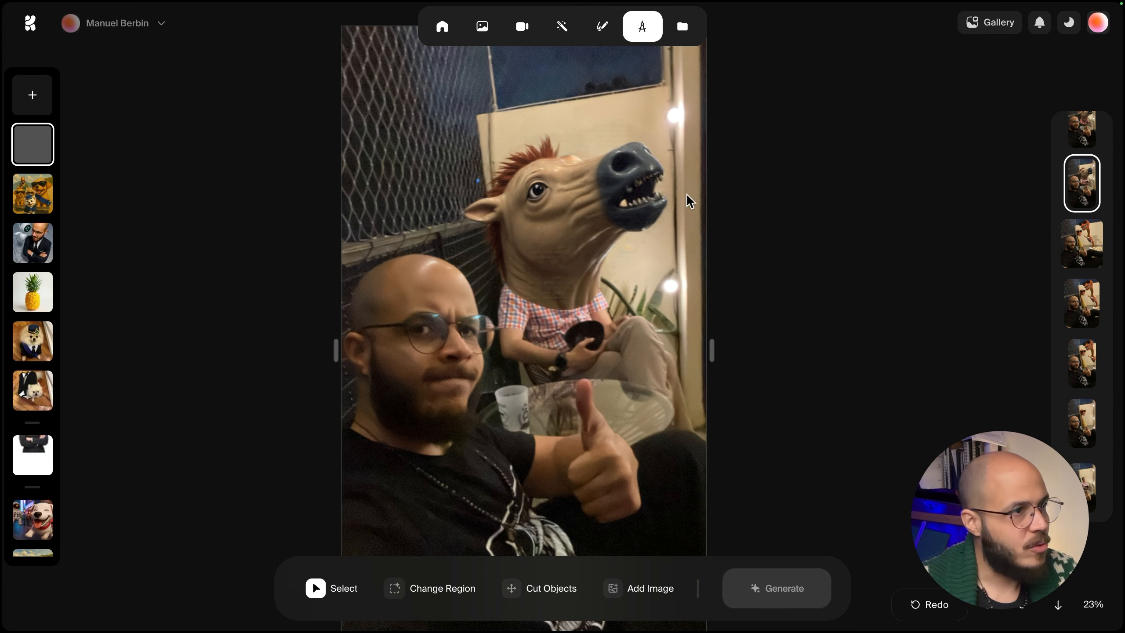
{"action": "left_click", "coordinate": [1076, 136]}
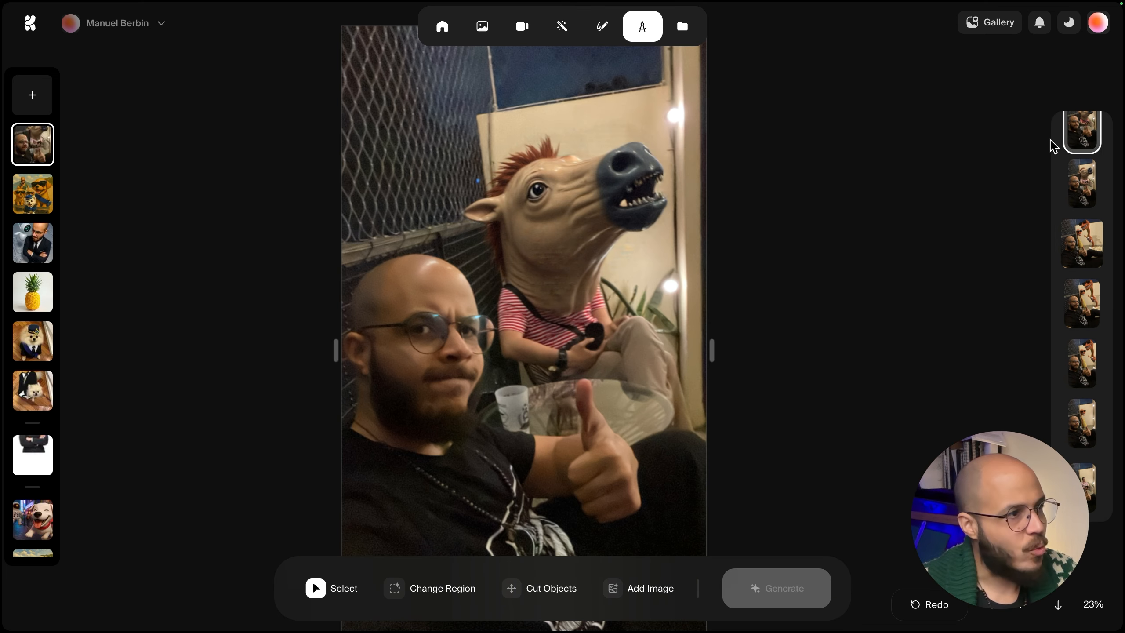
{"action": "scroll", "coordinate": [575, 308], "scroll_direction": "up", "scroll_amount": 5}
{"action": "scroll", "coordinate": [574, 307], "scroll_direction": "down", "scroll_amount": 5}
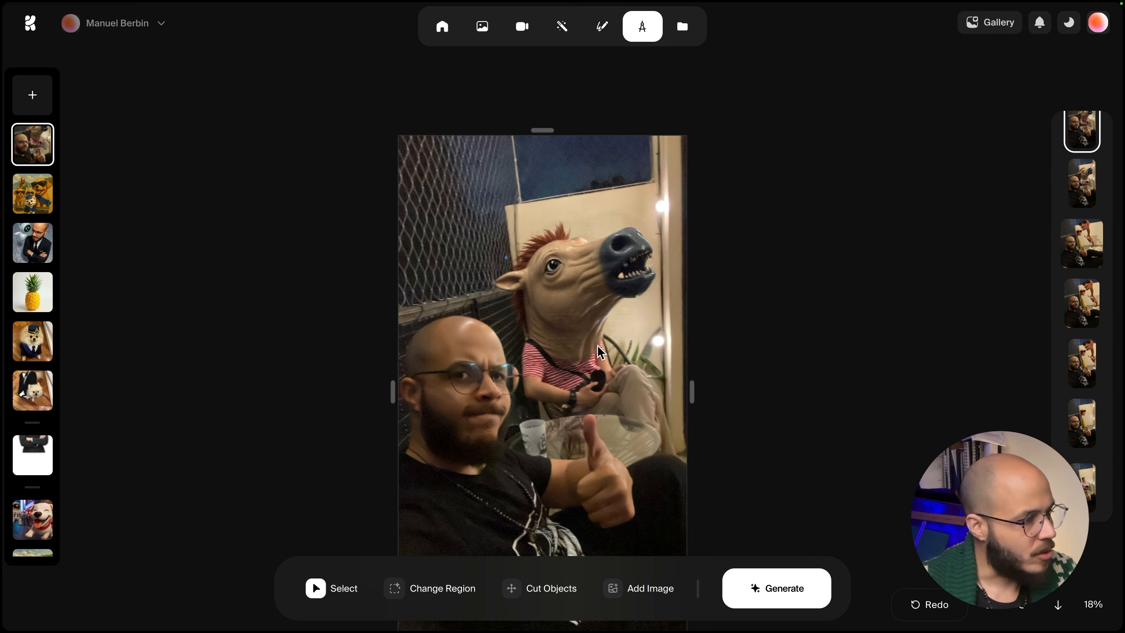
{"action": "left_click", "coordinate": [394, 588]}
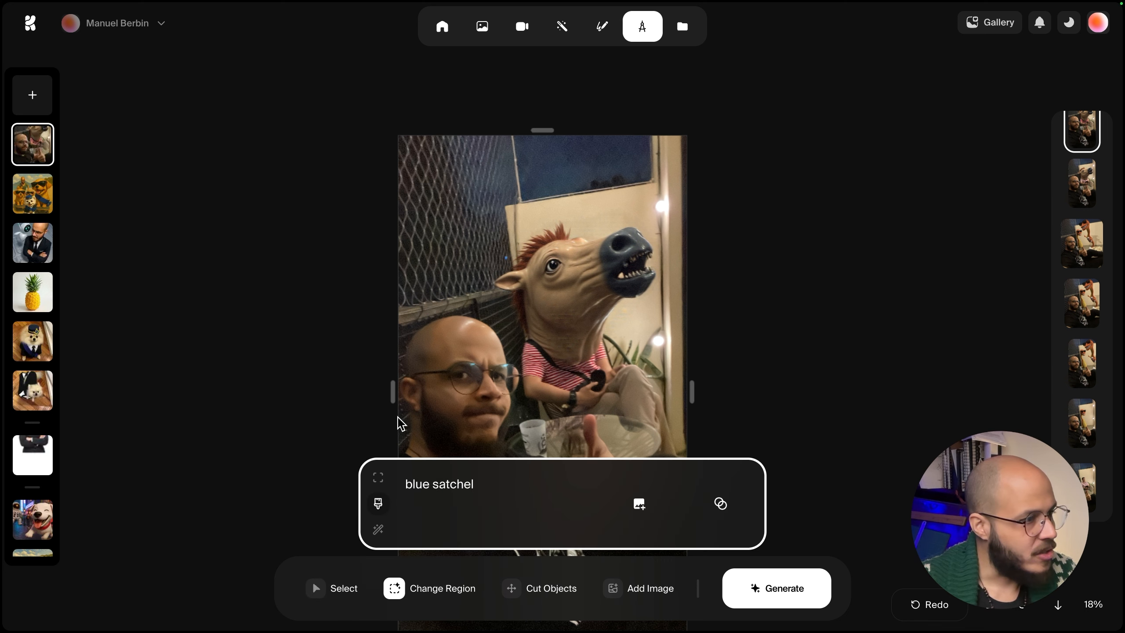
{"action": "mouse_move", "coordinate": [397, 332]}
{"action": "left_mouse_down"}
{"action": "mouse_move", "coordinate": [497, 362]}
{"action": "mouse_move", "coordinate": [440, 427]}
{"action": "mouse_move", "coordinate": [428, 334]}
{"action": "mouse_move", "coordinate": [432, 446]}
{"action": "mouse_move", "coordinate": [406, 460]}
{"action": "mouse_move", "coordinate": [524, 408]}
{"action": "mouse_move", "coordinate": [503, 327]}
{"action": "left_mouse_up"}
{"action": "right_click", "coordinate": [466, 319]}
{"action": "left_click", "coordinate": [436, 374]}
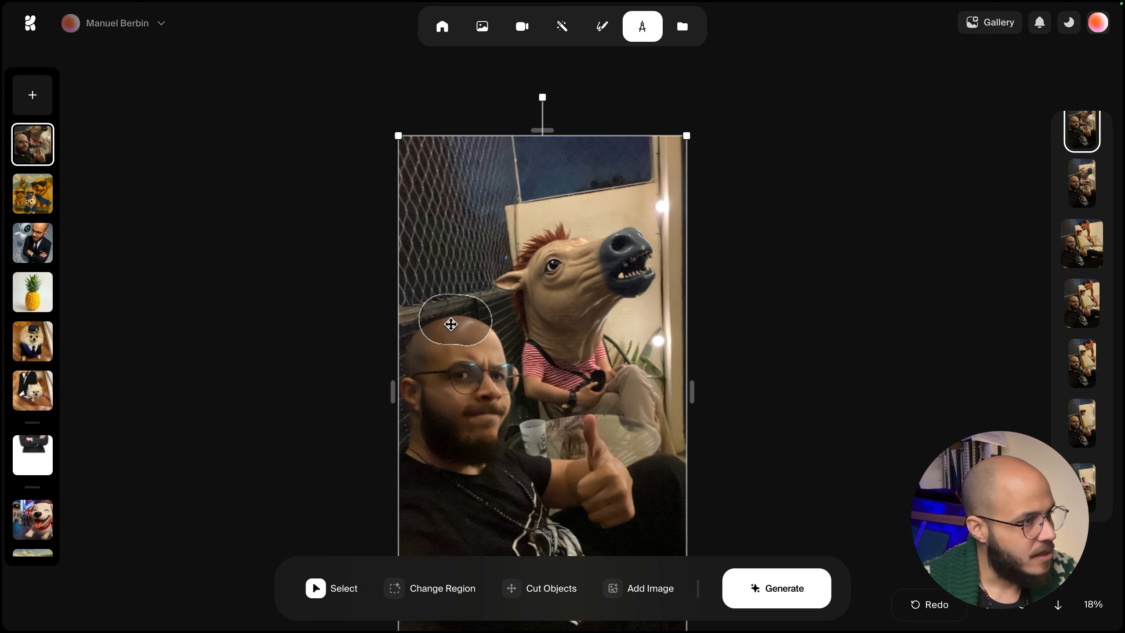
{"action": "left_click", "coordinate": [451, 324]}
{"action": "scroll", "coordinate": [451, 324], "scroll_direction": "down", "scroll_amount": 5}
{"action": "scroll", "coordinate": [458, 327], "scroll_direction": "up", "scroll_amount": 5}
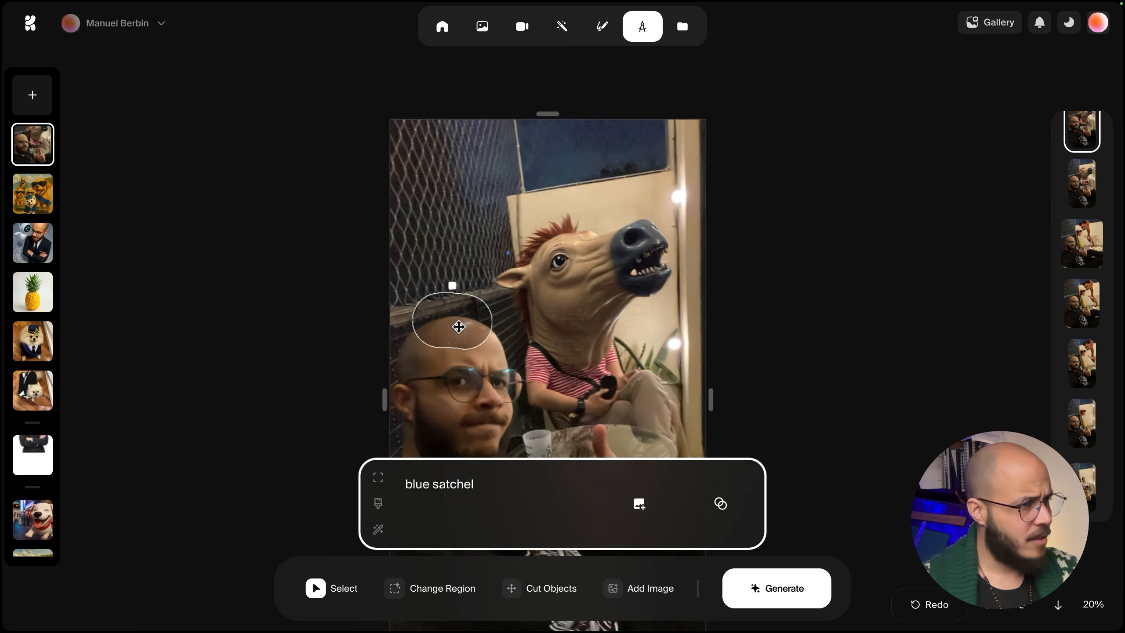
{"action": "scroll", "coordinate": [459, 326], "scroll_direction": "up", "scroll_amount": 1}
{"action": "key", "text": "Delete"}
{"action": "left_click_drag", "start_coordinate": [465, 459], "coordinate": [458, 397]}
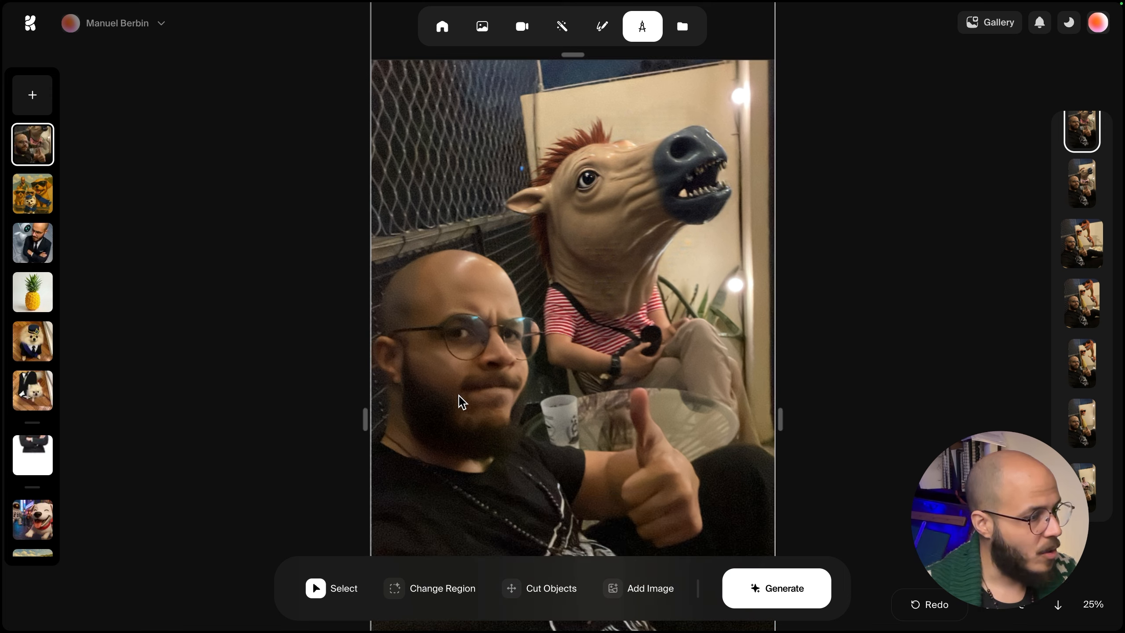
Draw a rectangular change region over the man's head and shoulders and clear the region prompt.
{"action": "left_click", "coordinate": [396, 584]}
{"action": "left_click", "coordinate": [379, 478]}
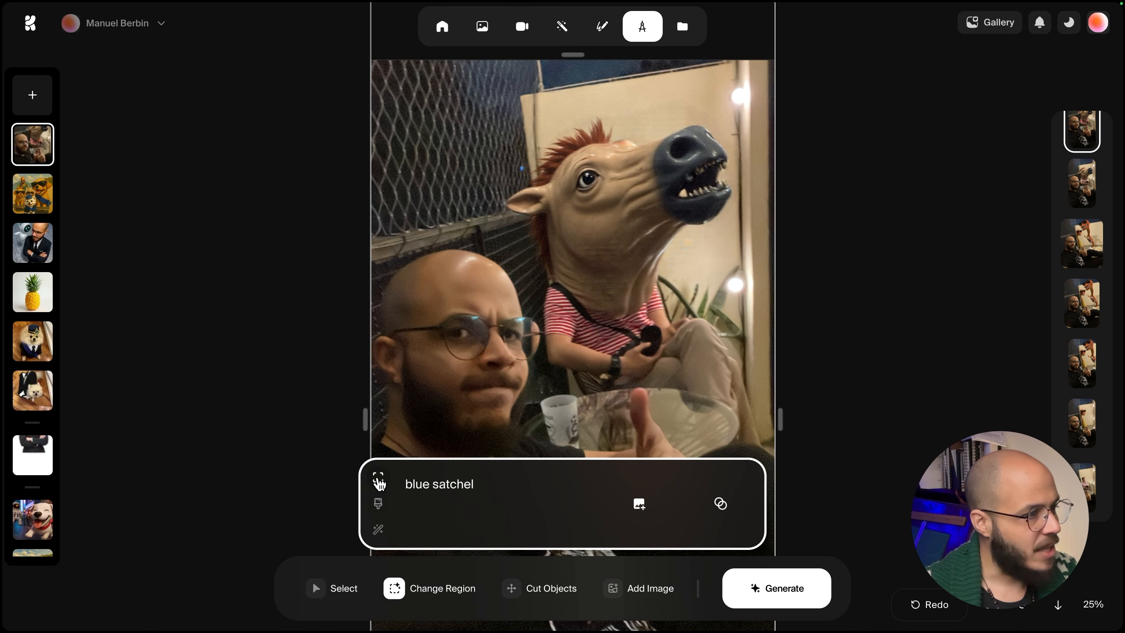
{"action": "left_click_drag", "start_coordinate": [367, 229], "coordinate": [557, 495]}
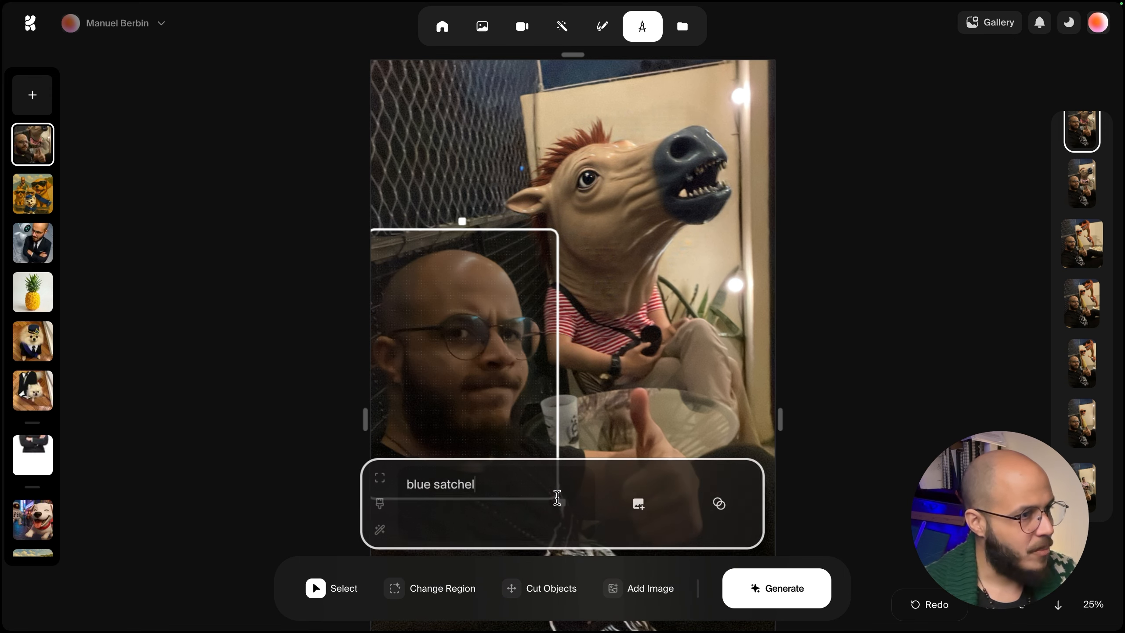
{"action": "left_click_drag", "start_coordinate": [490, 480], "coordinate": [351, 489]}
{"action": "key", "text": "BackSpace"}
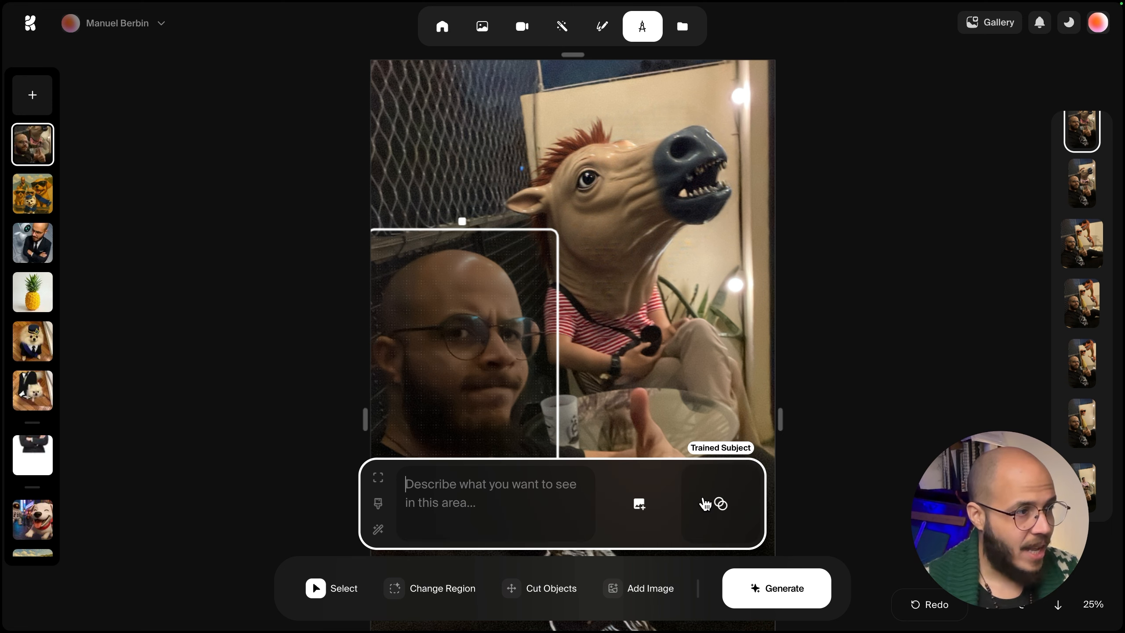
Attach Birthday boy.png as the region's image prompt.
{"action": "left_click", "coordinate": [637, 504]}
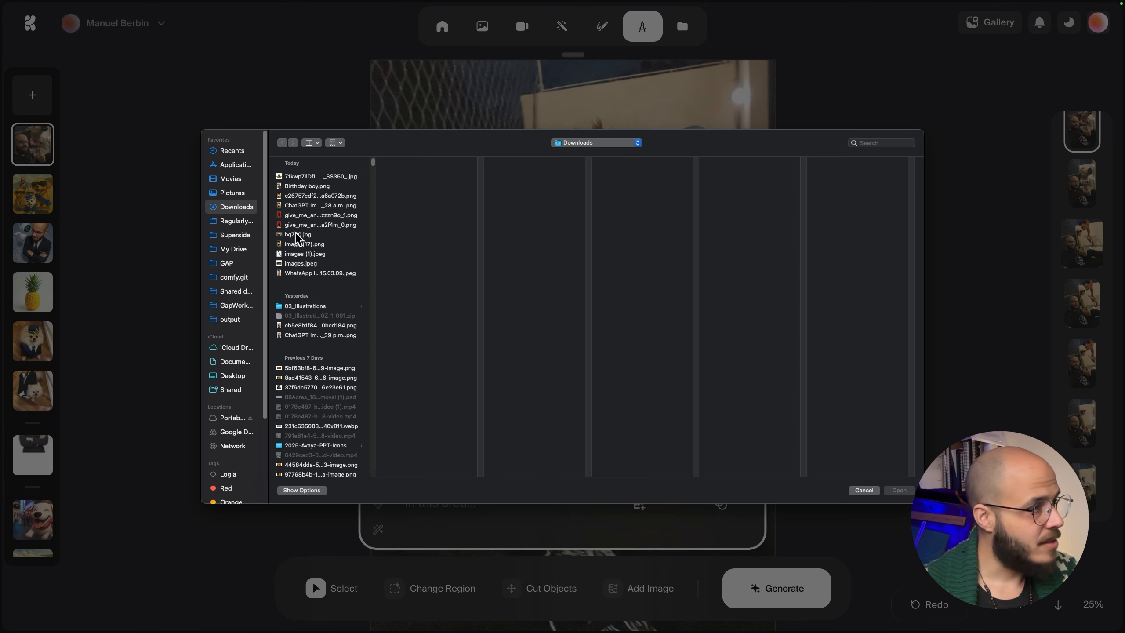
{"action": "left_click", "coordinate": [297, 234]}
{"action": "left_click", "coordinate": [300, 196]}
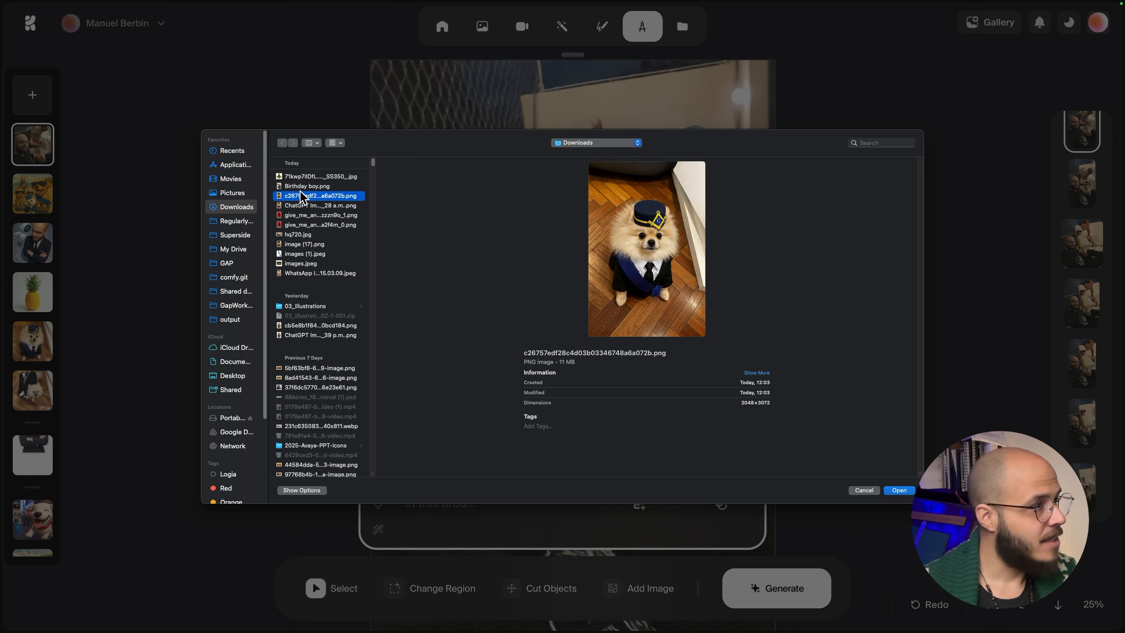
{"action": "left_click", "coordinate": [302, 187]}
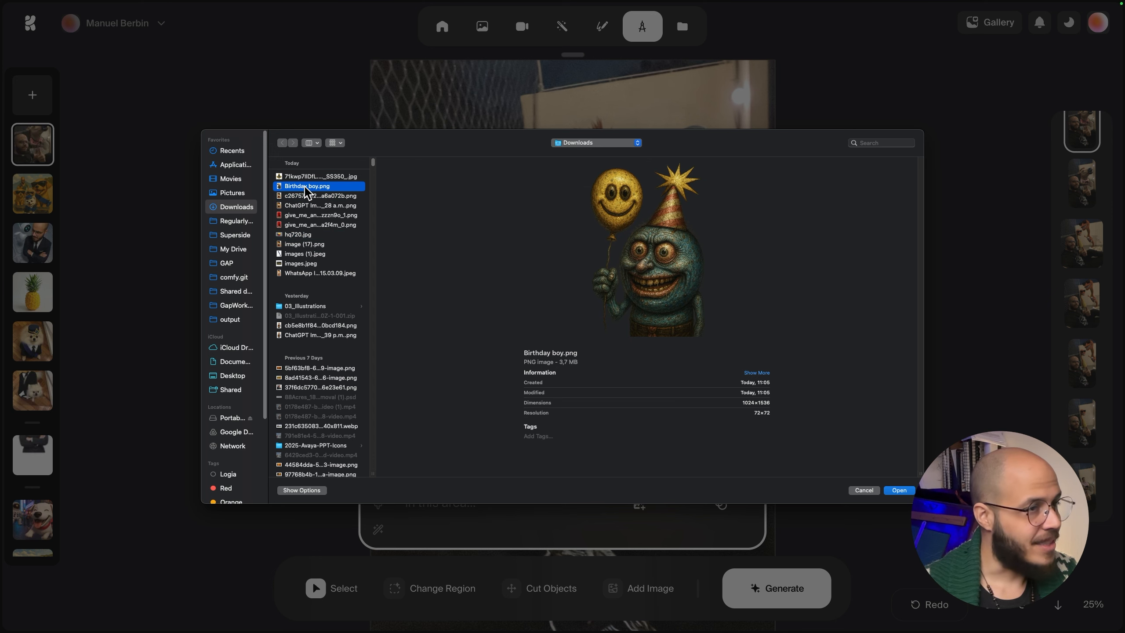
{"action": "double_click", "coordinate": [305, 186]}
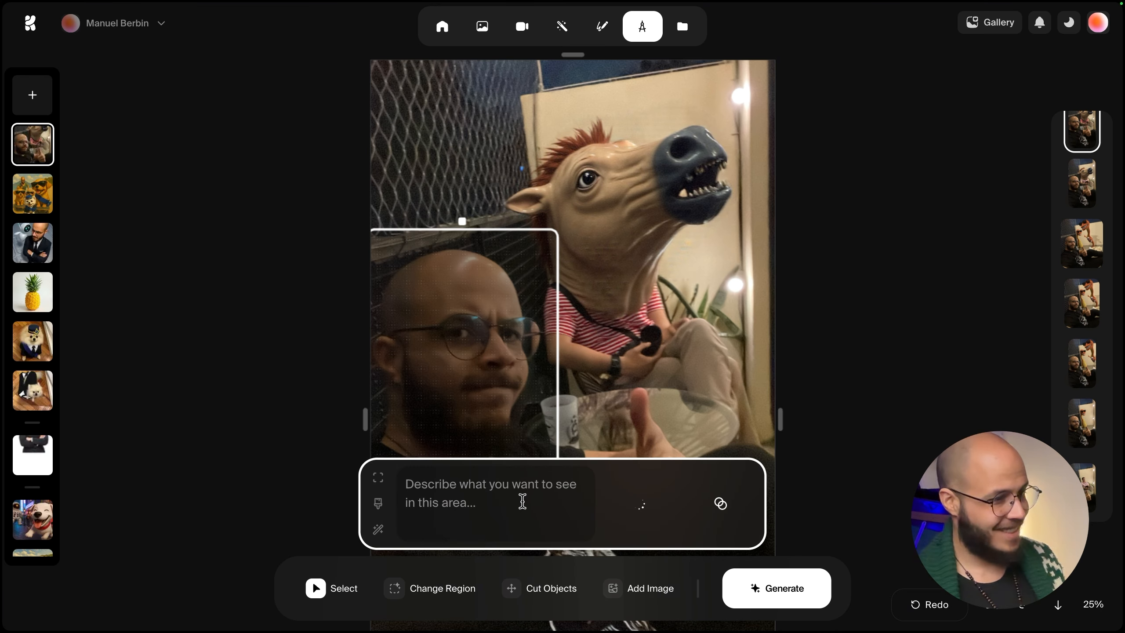
Enter the prompt 'BLue face' for the region and generate.
{"action": "type", "text": "BLue f"}
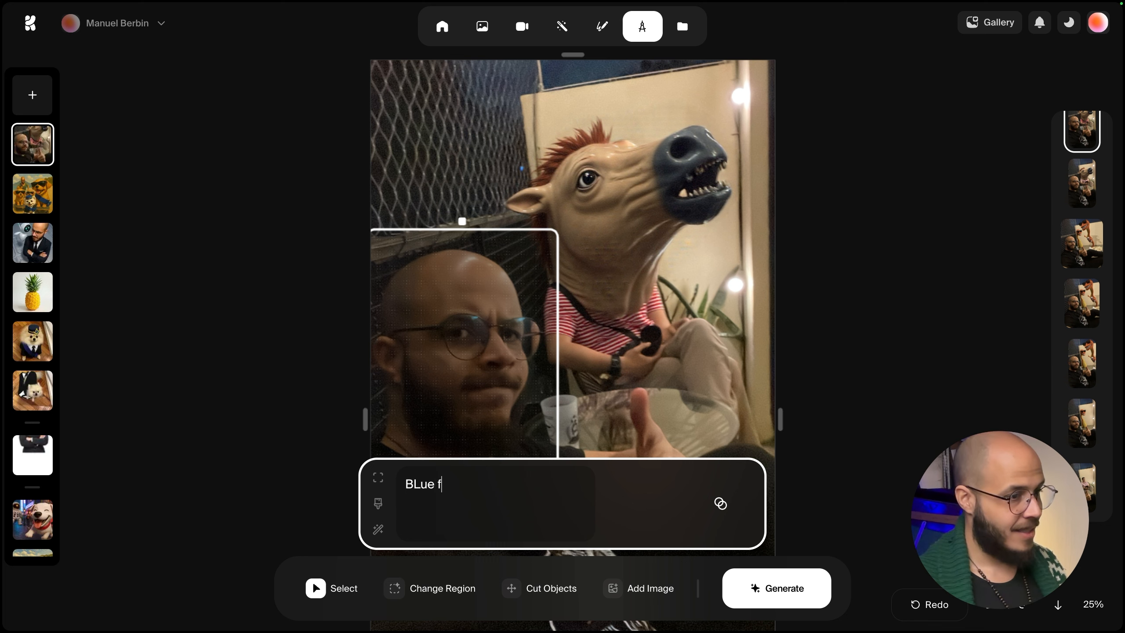
{"action": "type", "text": "ace"}
{"action": "left_click", "coordinate": [766, 591]}
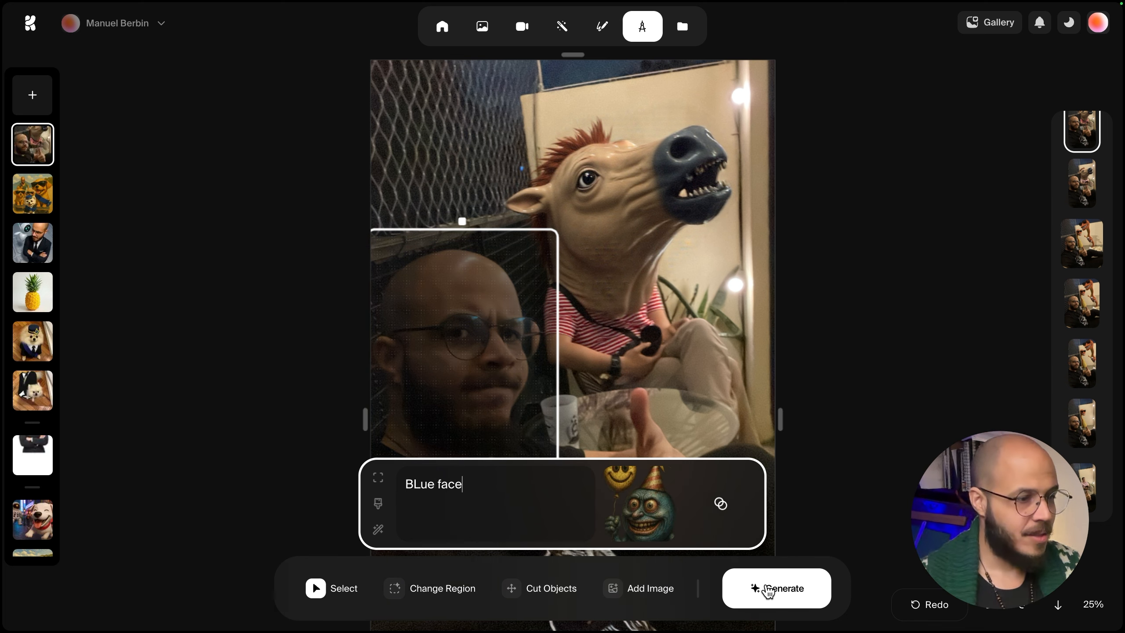
{"action": "scroll", "coordinate": [537, 284], "scroll_direction": "down", "scroll_amount": 5}
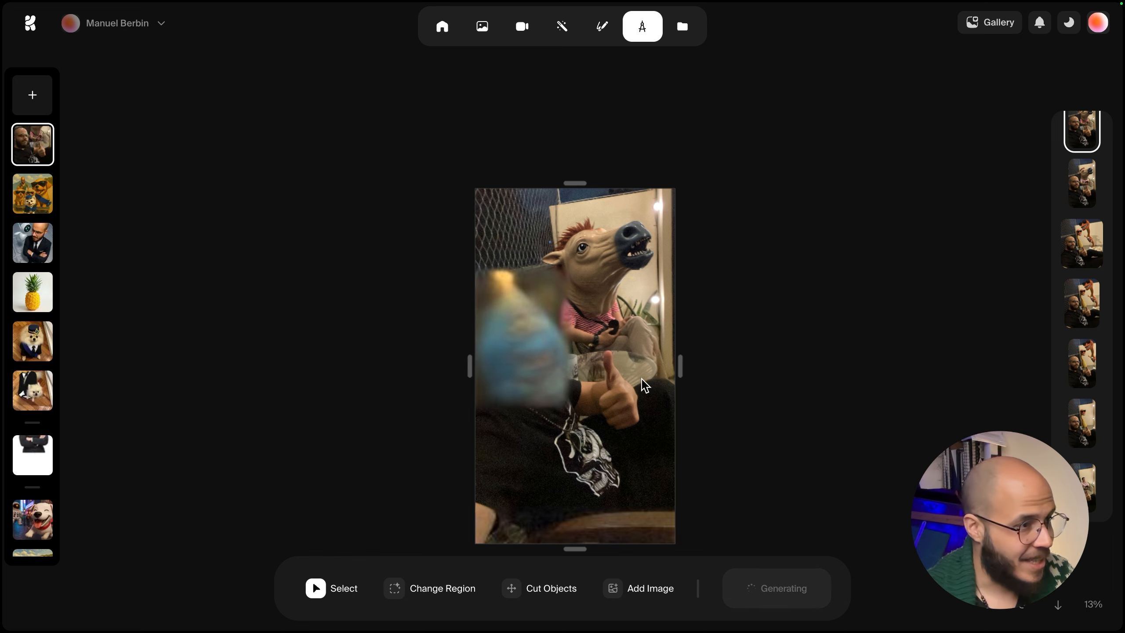
{"action": "scroll", "coordinate": [537, 359], "scroll_direction": "up", "scroll_amount": 5}
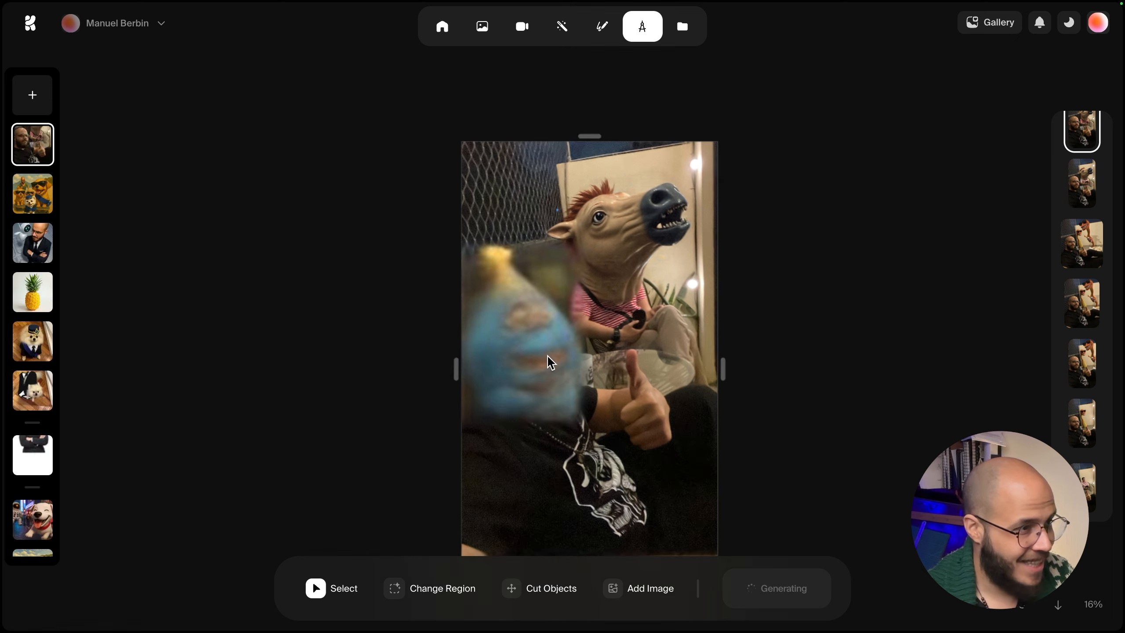
{"action": "scroll", "coordinate": [548, 372], "scroll_direction": "up", "scroll_amount": 5}
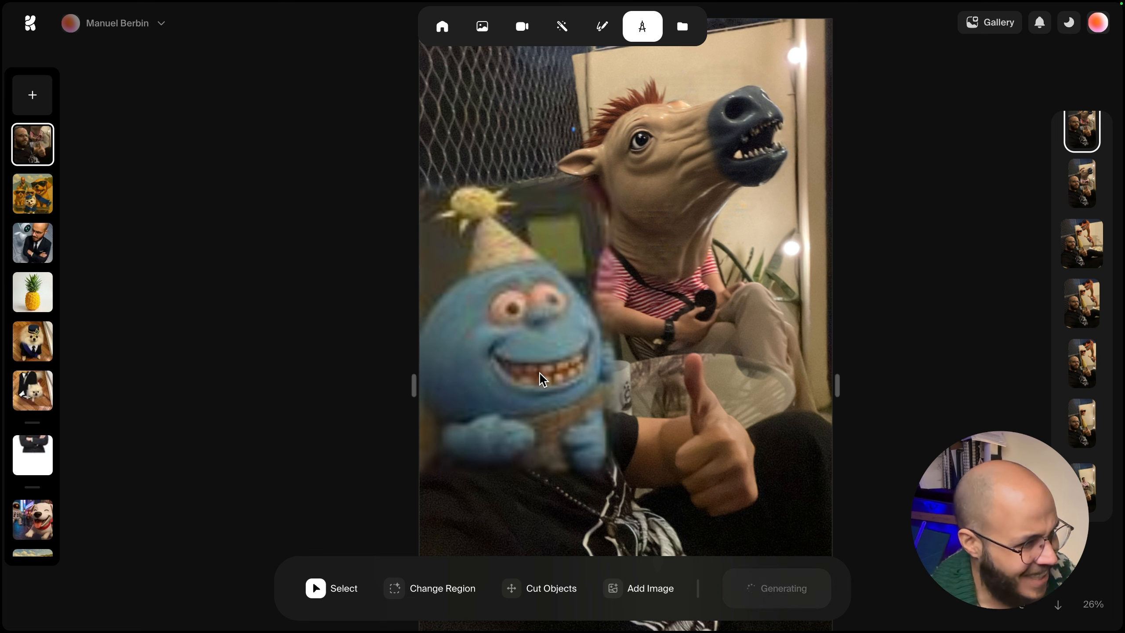
Reopen the beach dog painting and select its second generated variation.
{"action": "scroll", "coordinate": [467, 338], "scroll_direction": "up", "scroll_amount": 3}
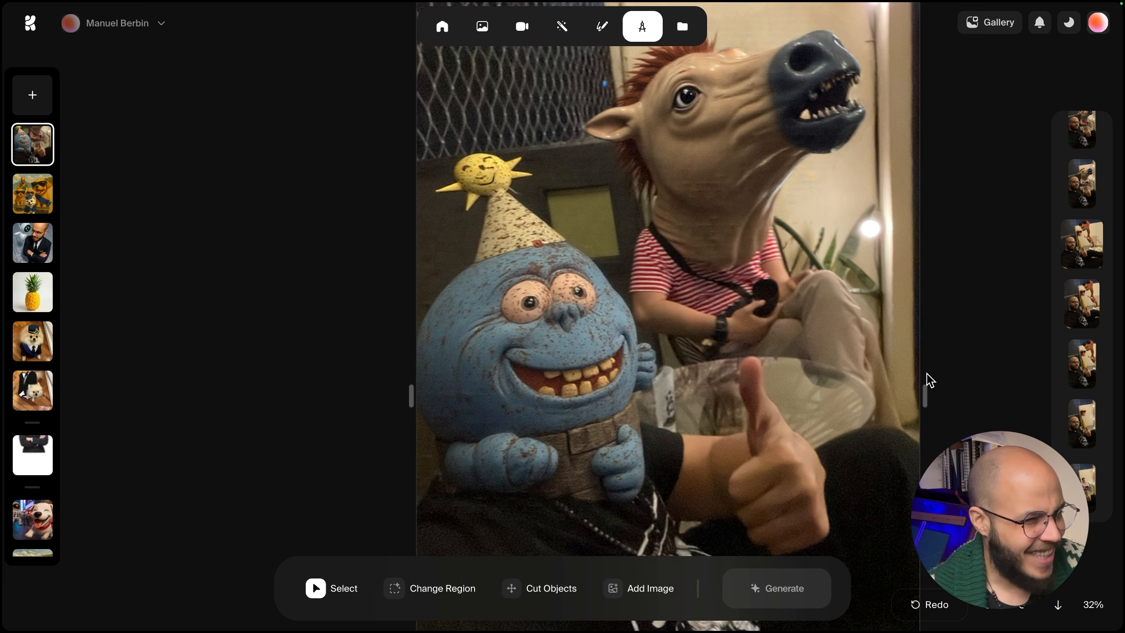
{"action": "scroll", "coordinate": [564, 324], "scroll_direction": "down", "scroll_amount": 5}
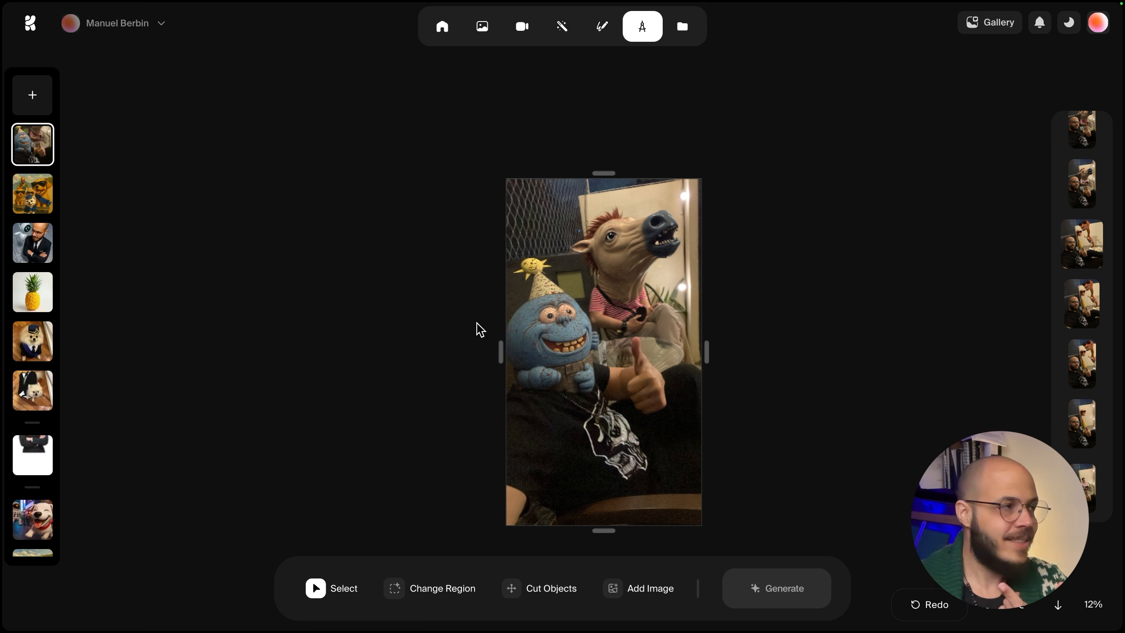
{"action": "left_click", "coordinate": [33, 195]}
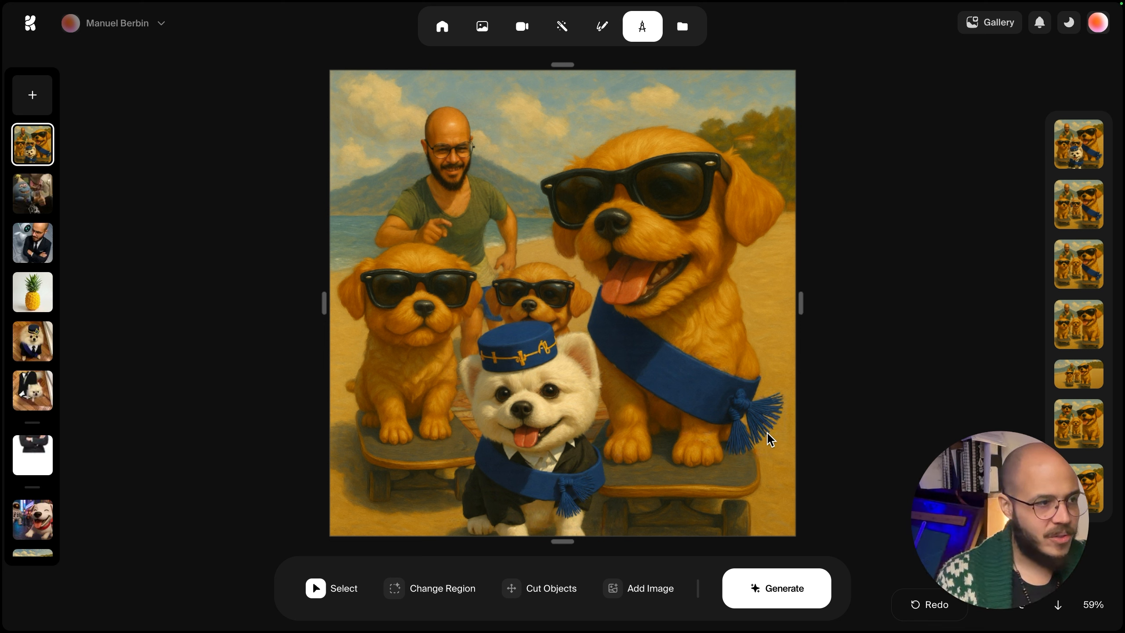
{"action": "left_click", "coordinate": [1073, 208]}
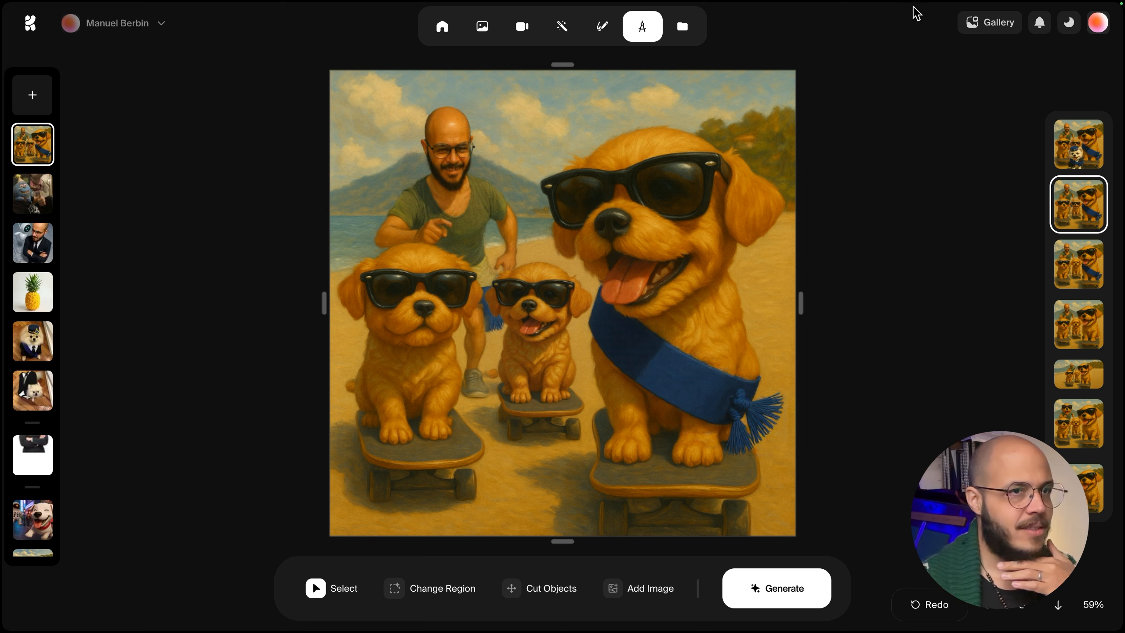
Open the account menu to check credit usage, then close it.
{"action": "left_click", "coordinate": [1093, 29]}
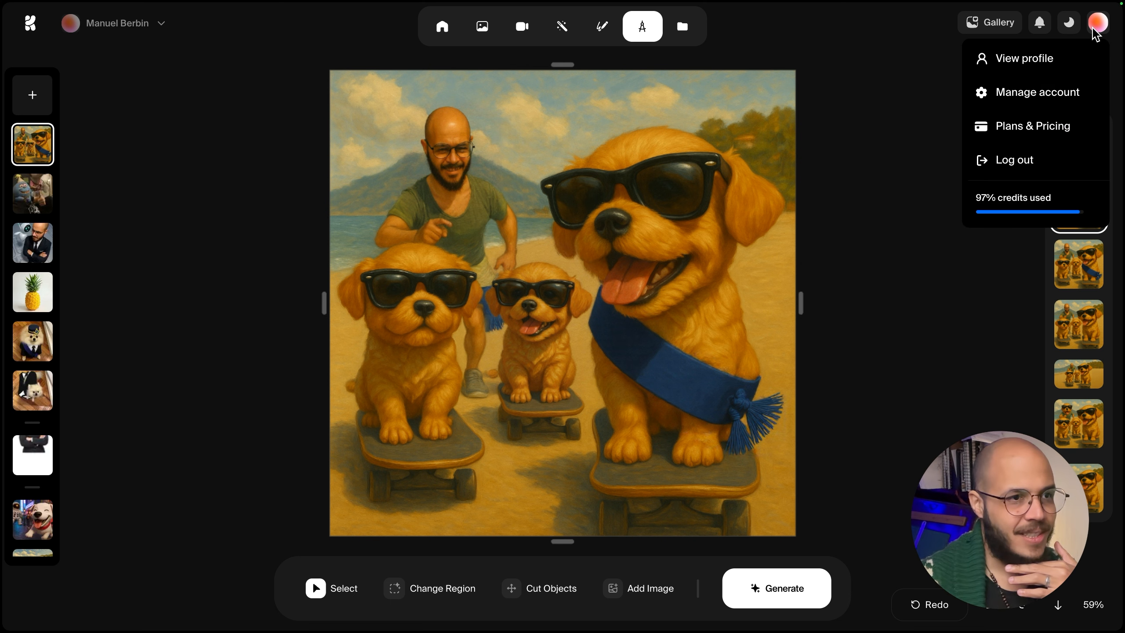
{"action": "left_click", "coordinate": [1094, 29]}
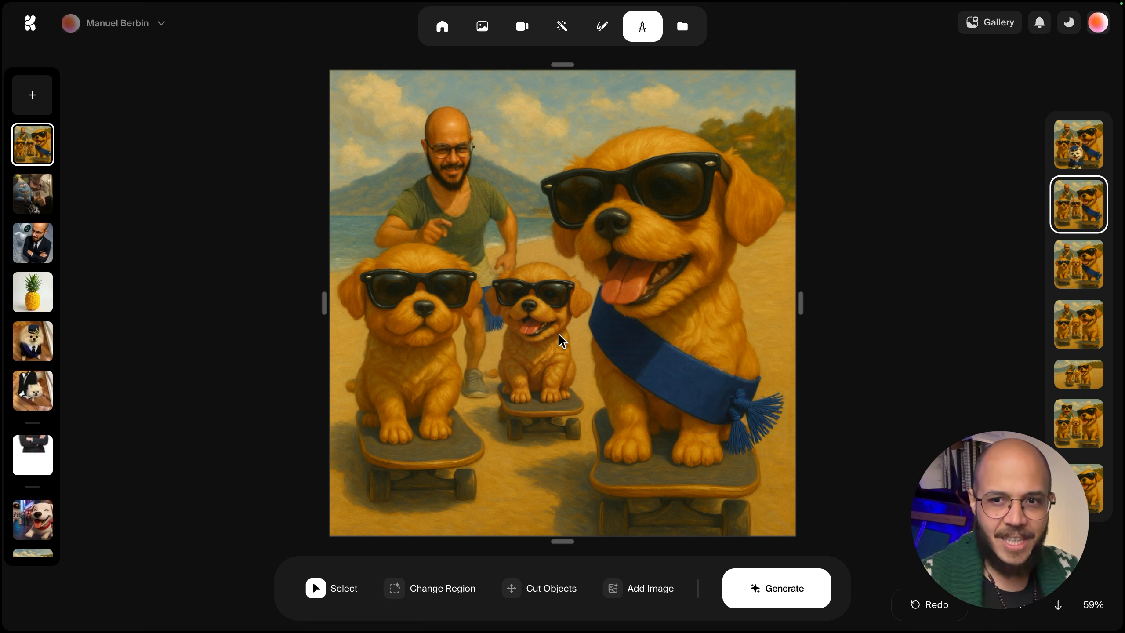